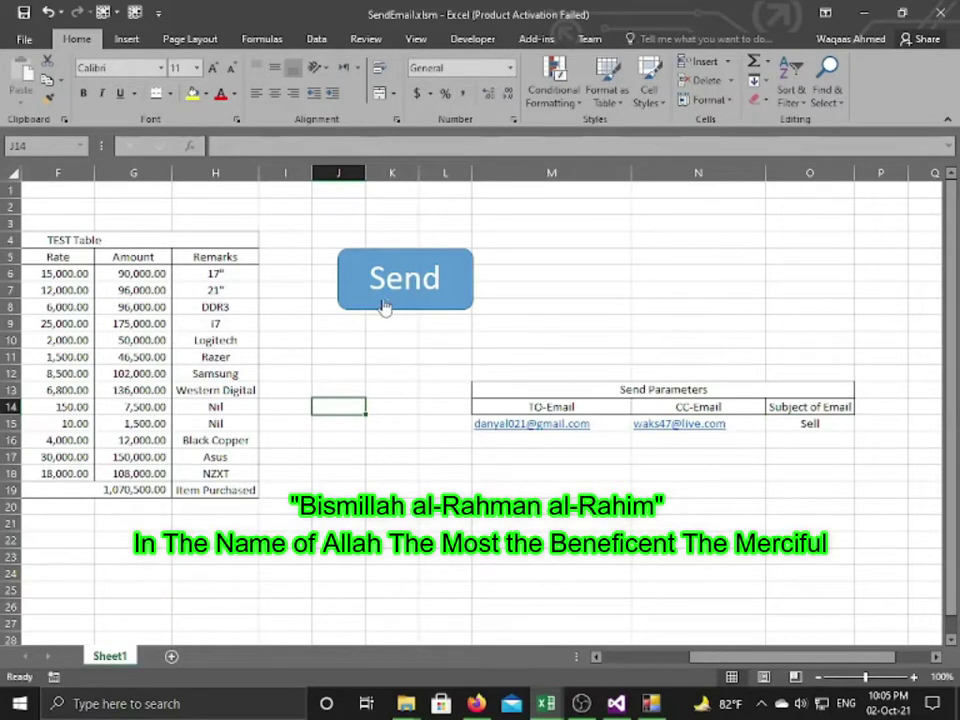
Step: Email the table with the worksheet's Send macro and submit the account credentials in the Outlook sign-in prompt
click(420, 305)
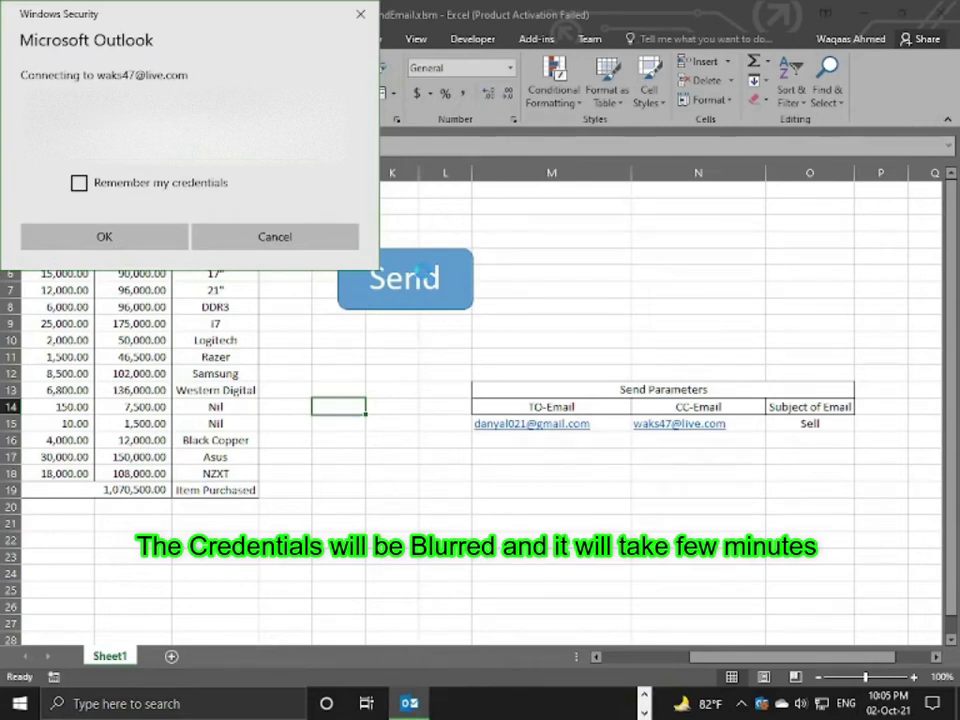
click(104, 236)
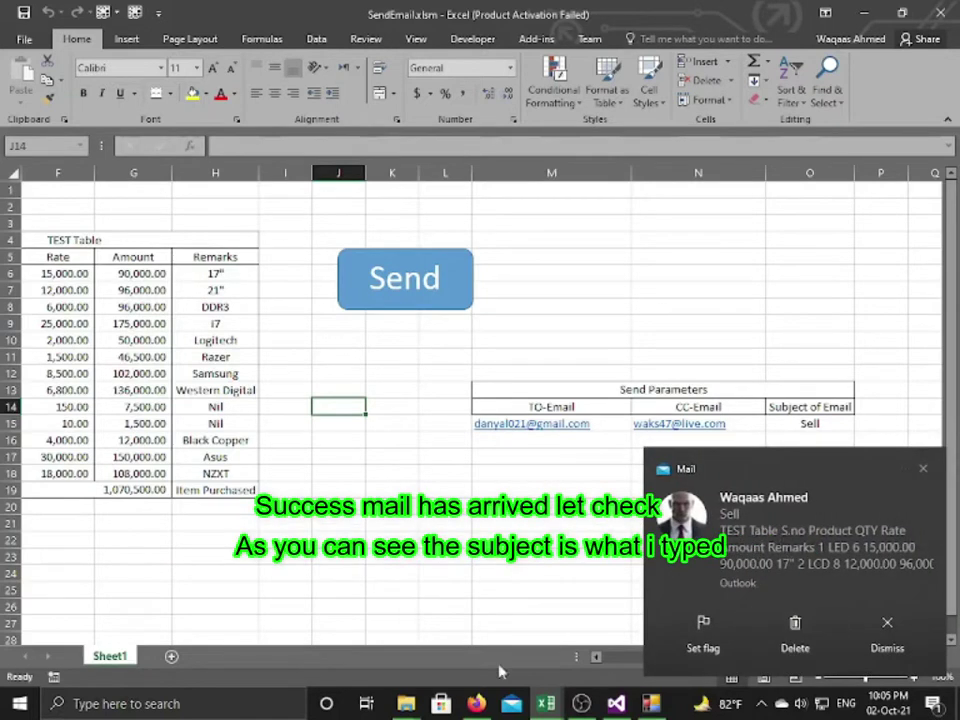
Step: Open the received "Sell" message in Mail and compare its recipients with the send parameters in the SendEmail workbook
click(793, 530)
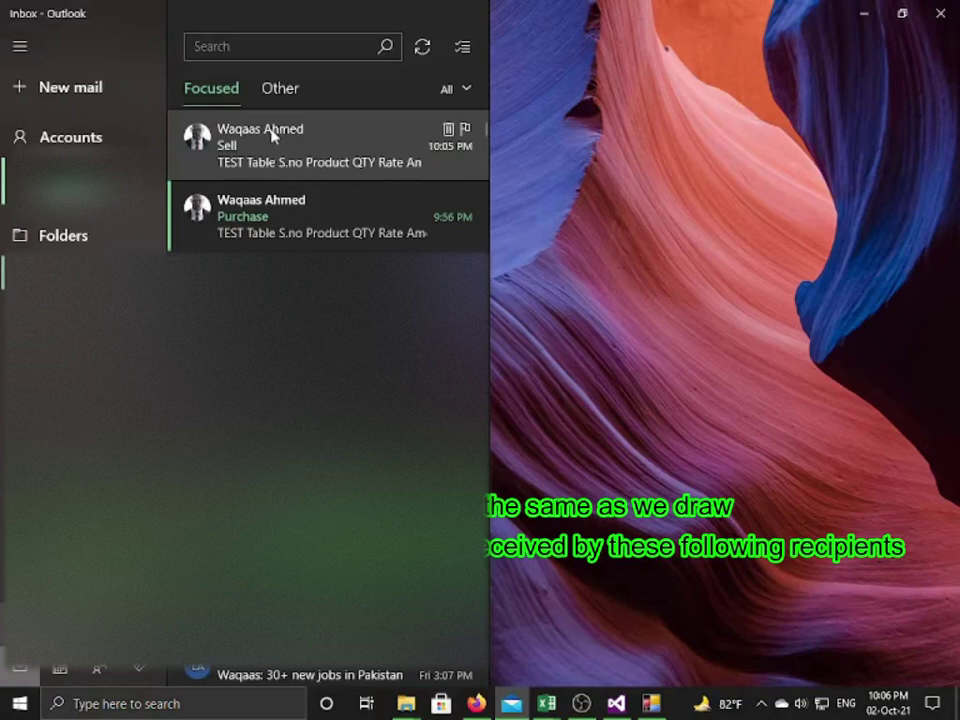
click(281, 145)
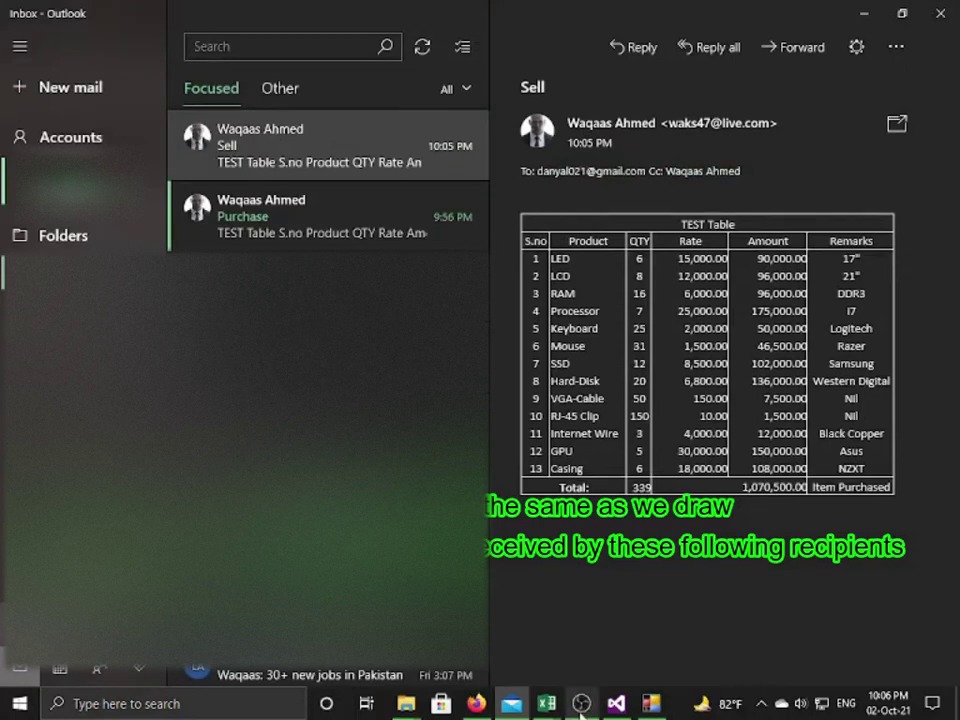
mouse_move(583, 707)
mouse_move(546, 703)
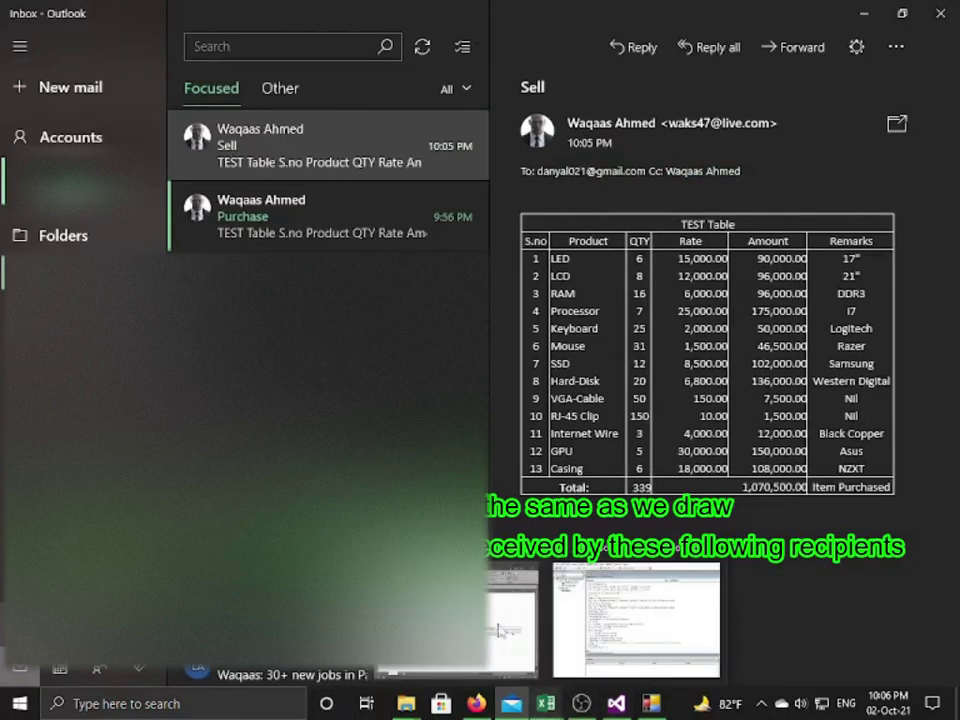
click(484, 596)
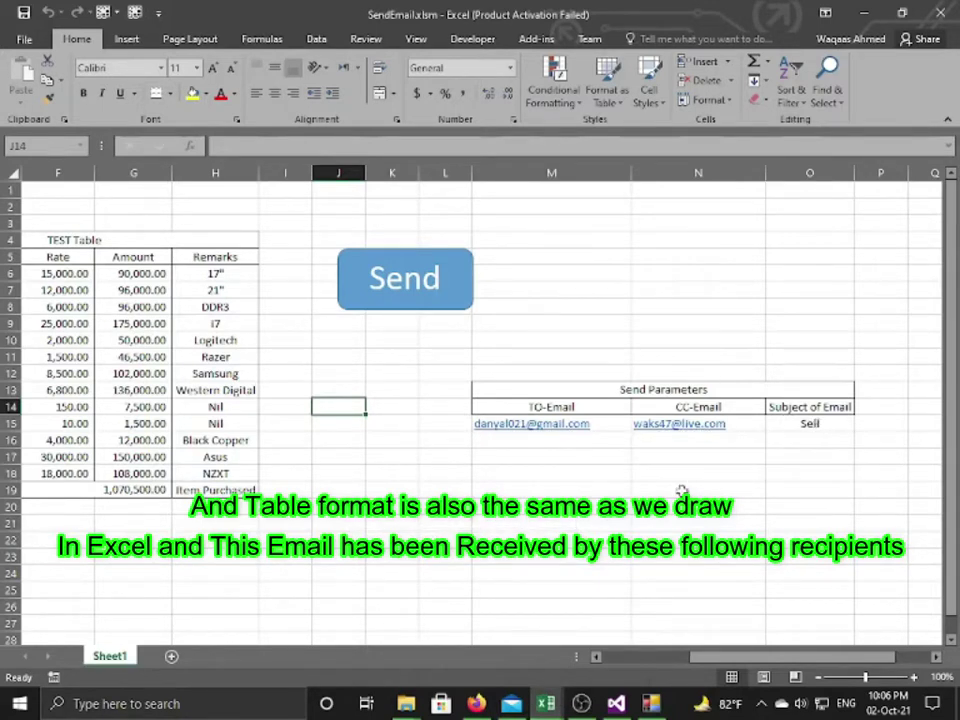
Step: Open the earlier "Purchase" message in Mail for comparison and return to the SendEmail workbook
click(512, 705)
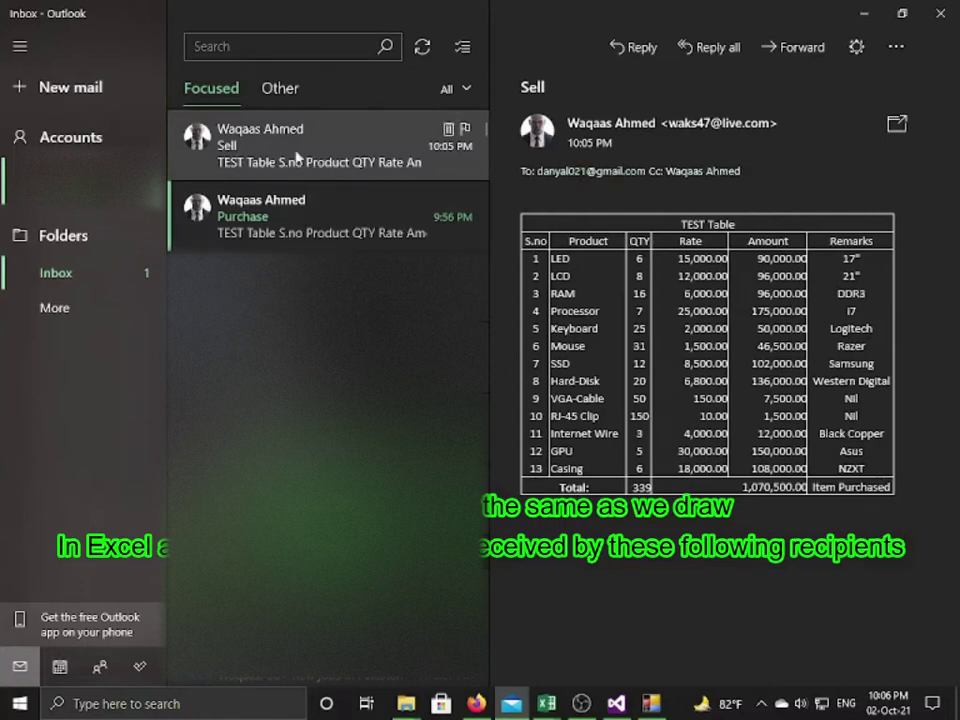
click(258, 232)
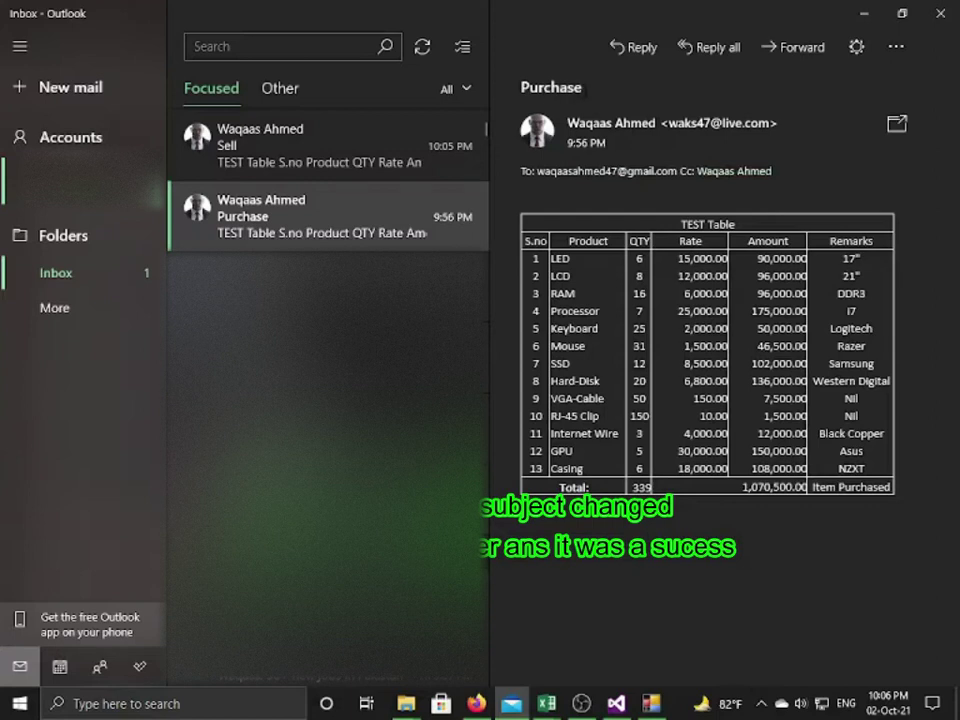
mouse_move(546, 703)
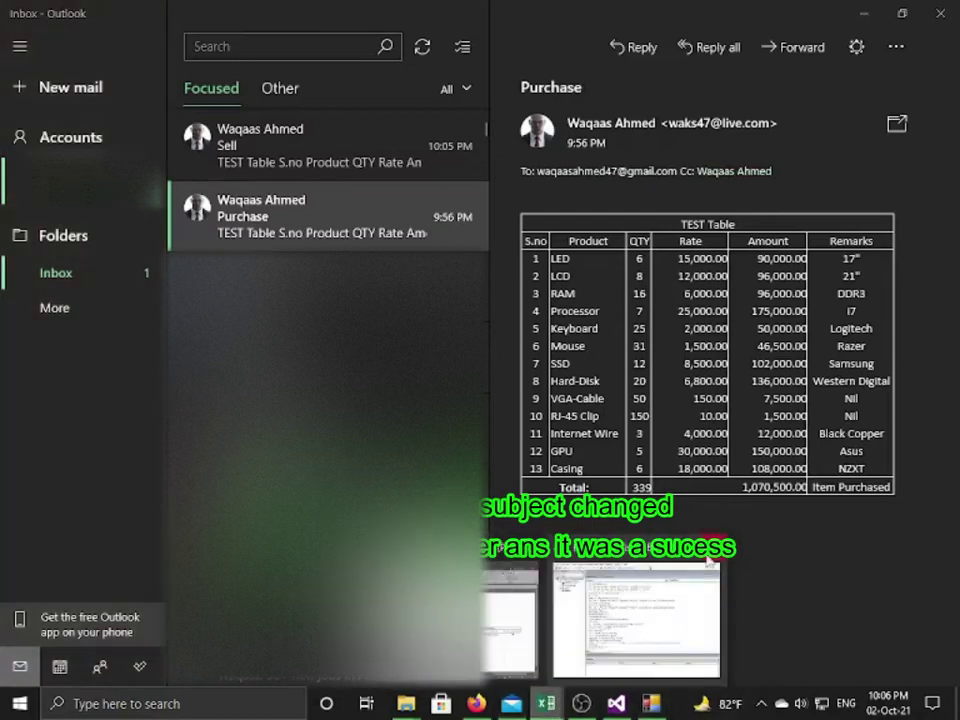
click(478, 614)
Step: Replace the Subject of Email in cell O15 with "Purchase"
click(810, 407)
click(810, 424)
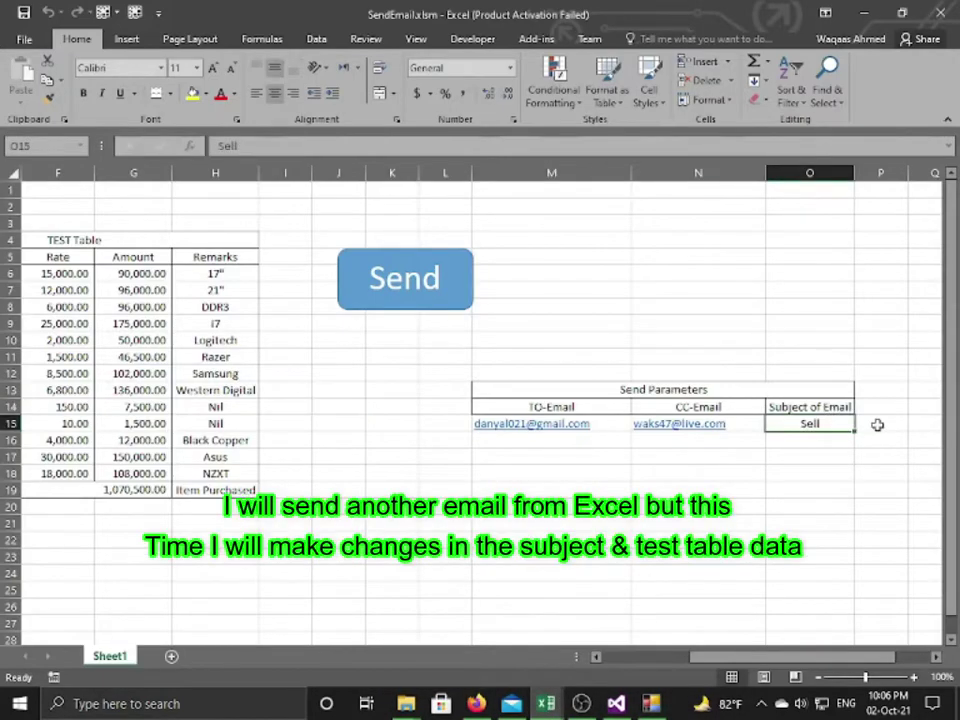
key(Delete)
text(Pu)
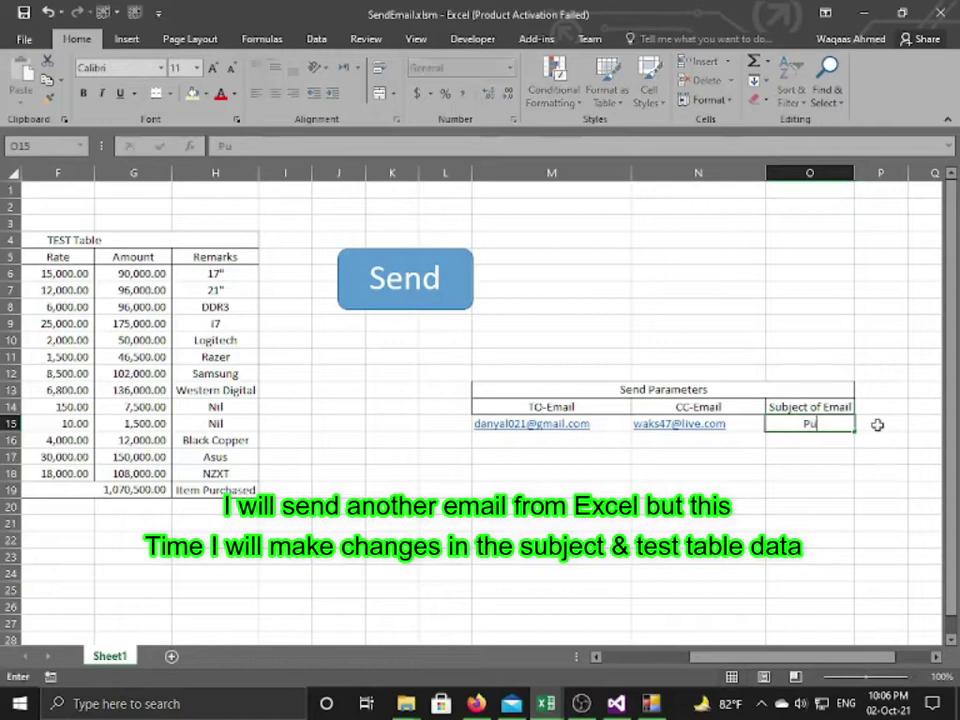
text(rchase)
key(Left)
Step: Enter the QTY values 3, 4, 5, 56, 5, 65, 6565 and 6 in cells E6 to E13 of the TEST Table
key(Left)
key(Left)
key(Left)
key(Left)
key(Left)
key(Left)
key(Left)
key(Left)
key(Left)
key(Left)
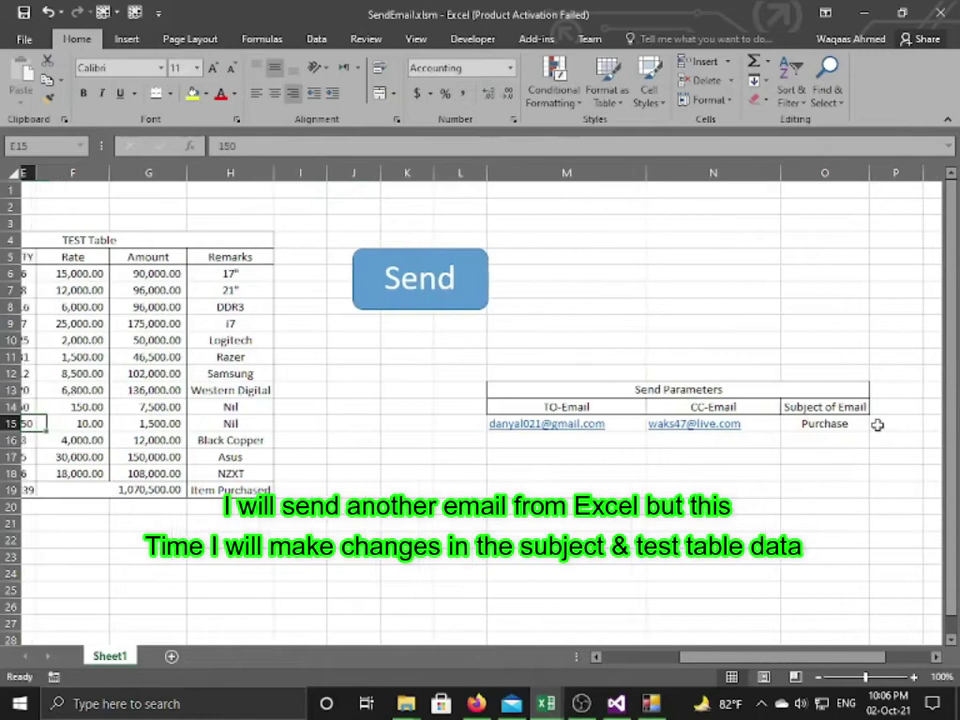
key(Up)
key(Up)
key(Up)
key(Up)
key(Up)
key(Up)
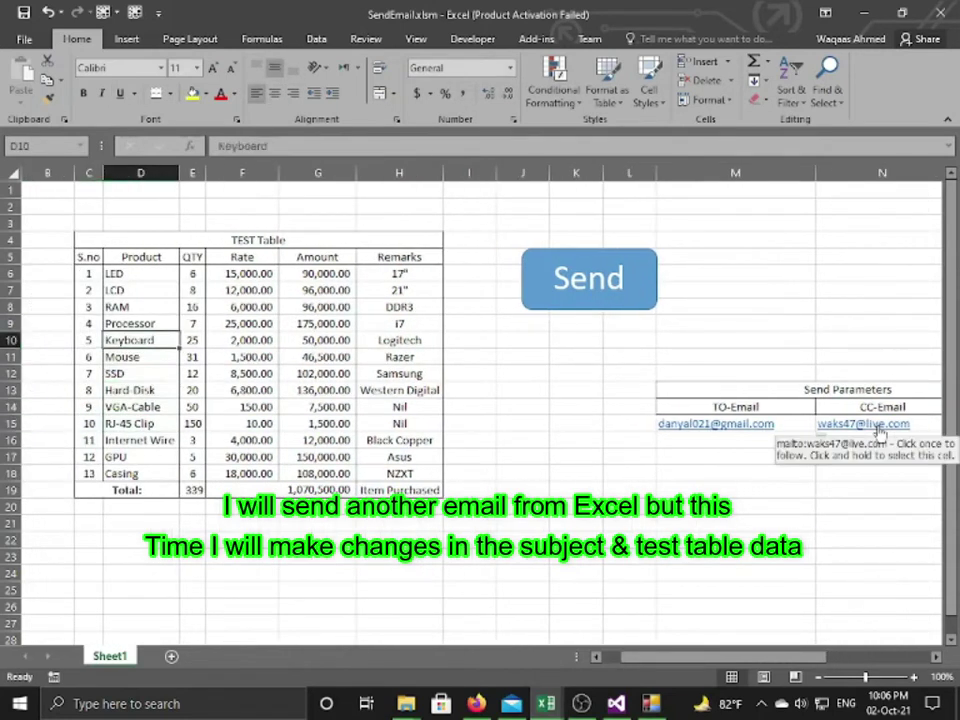
key(Right)
key(Up)
key(Up)
key(Up)
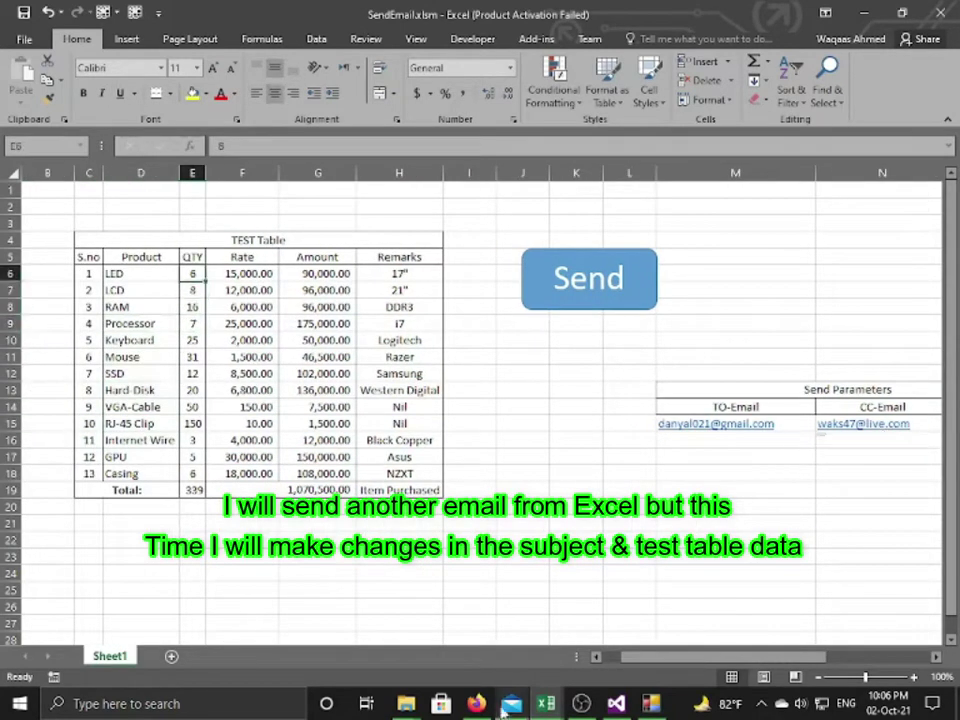
text(3 4 5 56 5 65)
key(Return)
text(6565)
key(Return)
text(6)
key(Left)
Step: Replace the product name in cell D13 with 5
text(5)
key(Up)
key(Up)
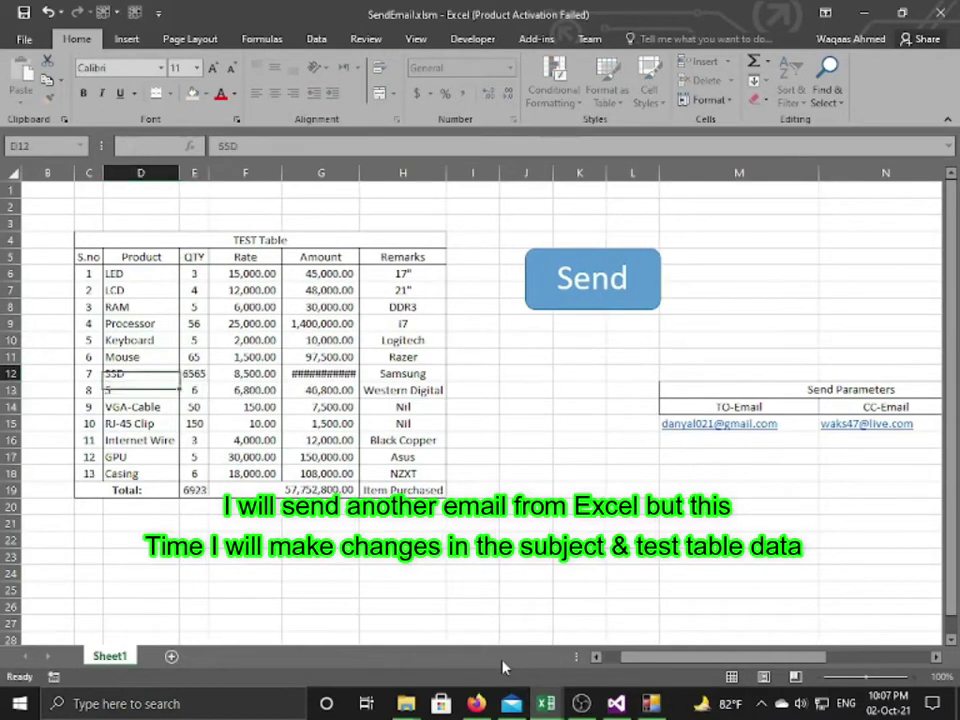
Step: Set the QTY of SSD to 4, VGA-Cable to 3, RJ-45 Clip to 3, Internet Wire to 2 and GPU to 3
key(Right)
key(Down)
text(4)
key(Return)
key(Return)
text(3)
key(Return)
key(Return)
key(Up)
text(3)
key(Return)
text(2)
key(Return)
text(3)
key(Return)
Step: Set the QTY of Casing in cell E18 to 2
text(4)
key(Return)
key(Up)
text(5)
key(Up)
key(Up)
key(Down)
key(Down)
text(2)
key(Return)
Step: Set the Processor QTY in E9 to 4 and the Mouse QTY in E11 to 2
key(Up)
key(Up)
key(Up)
key(Up)
key(Up)
key(Up)
key(Up)
key(Up)
key(Up)
key(Up)
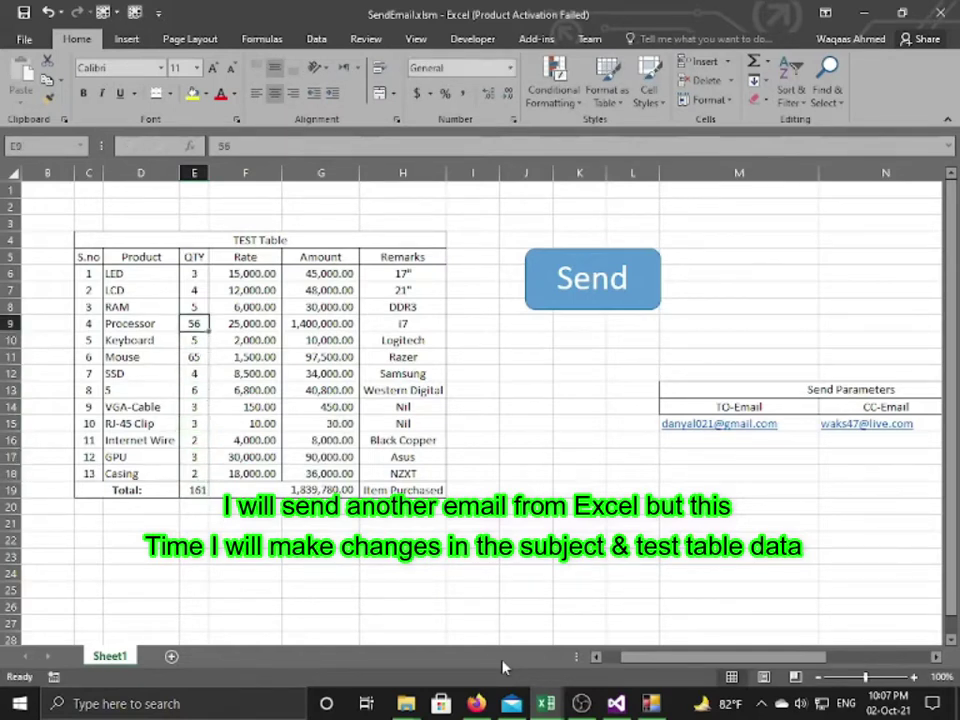
text(4)
key(Return)
key(Down)
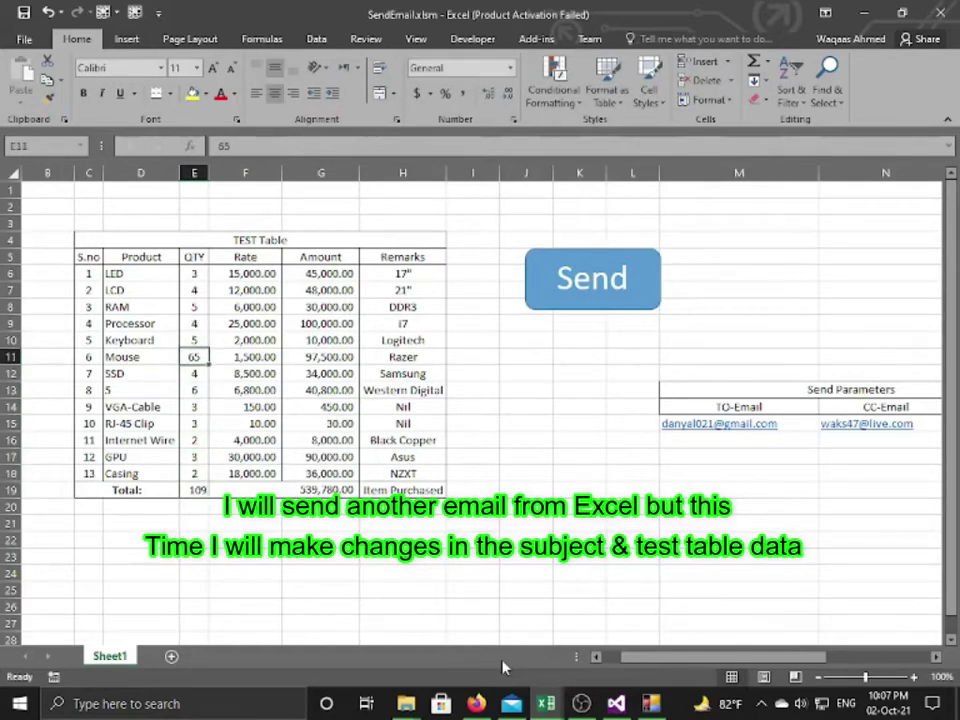
text(2)
key(Return)
key(Up)
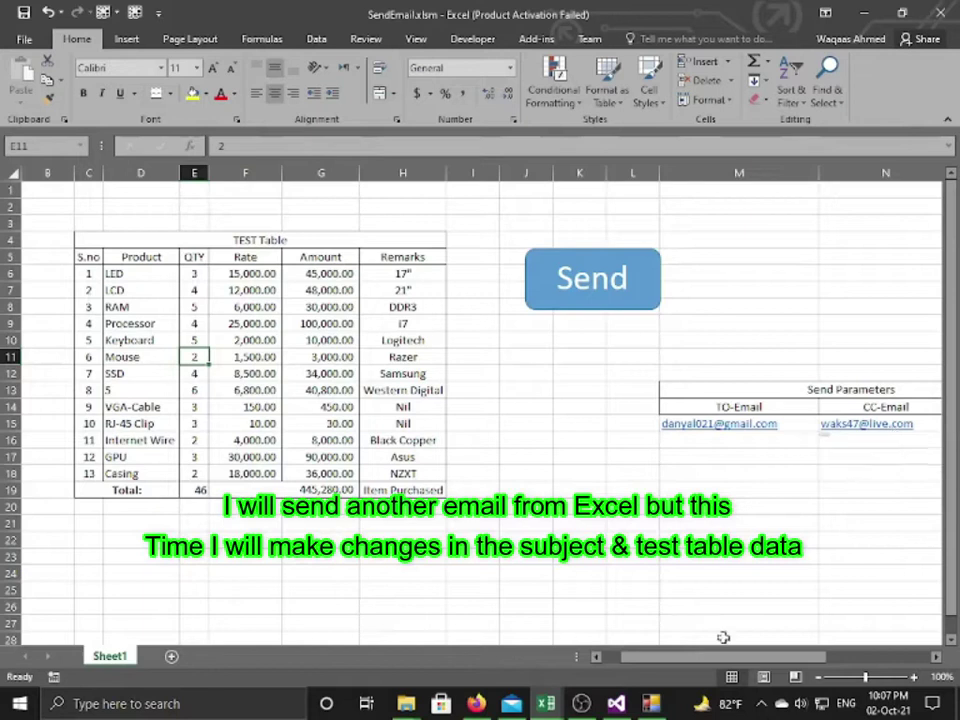
Step: Send the updated table with the worksheet's Send macro and submit the account credentials in the Outlook sign-in prompt
drag(707, 660, 763, 660)
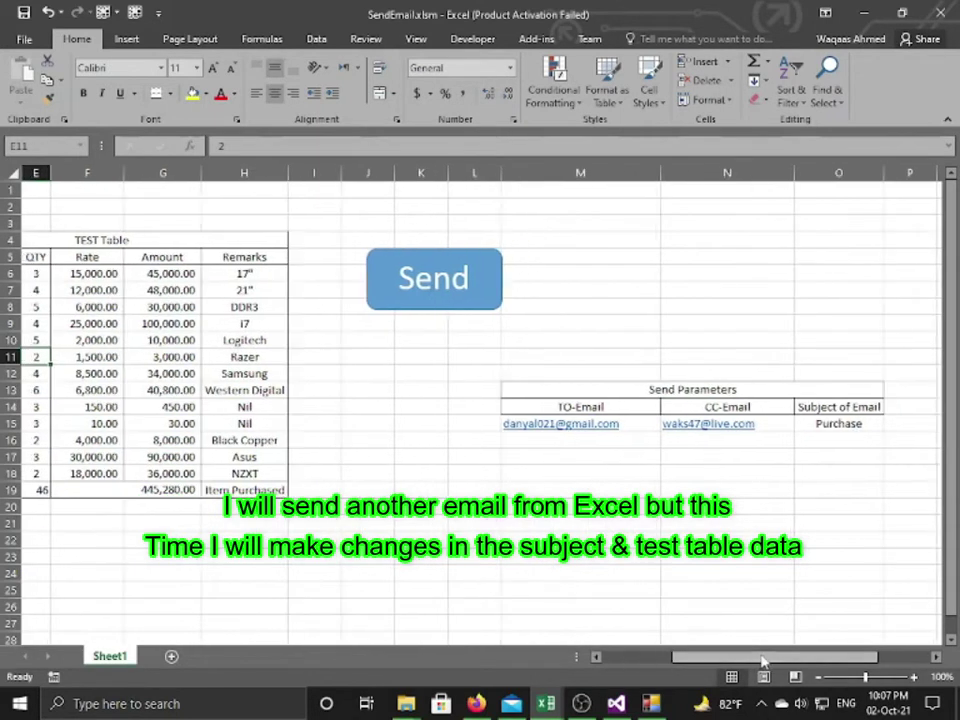
click(428, 285)
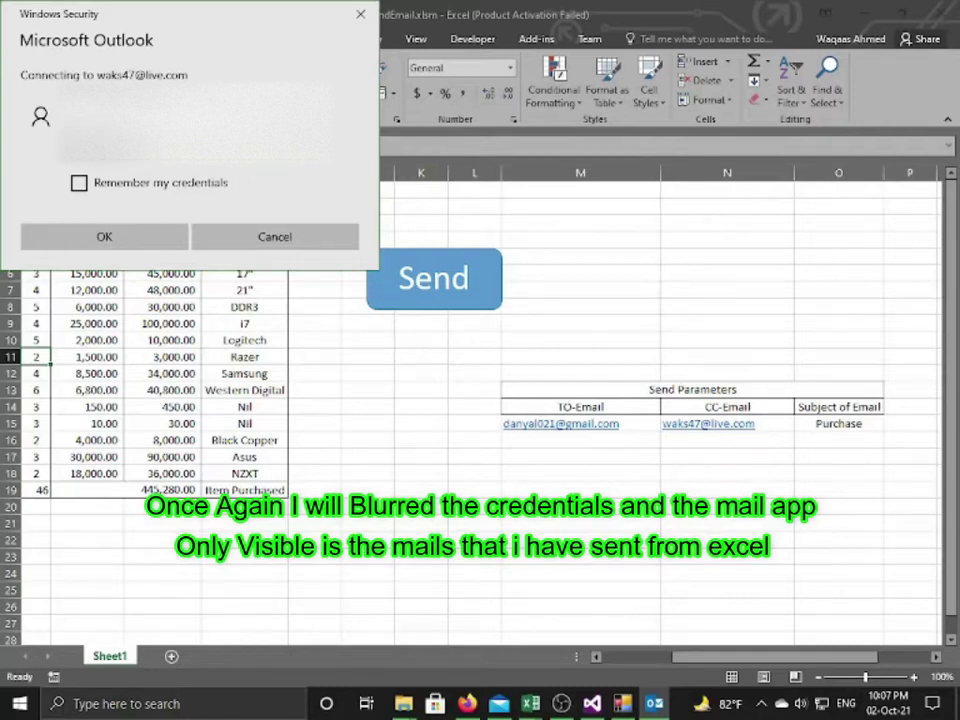
click(135, 235)
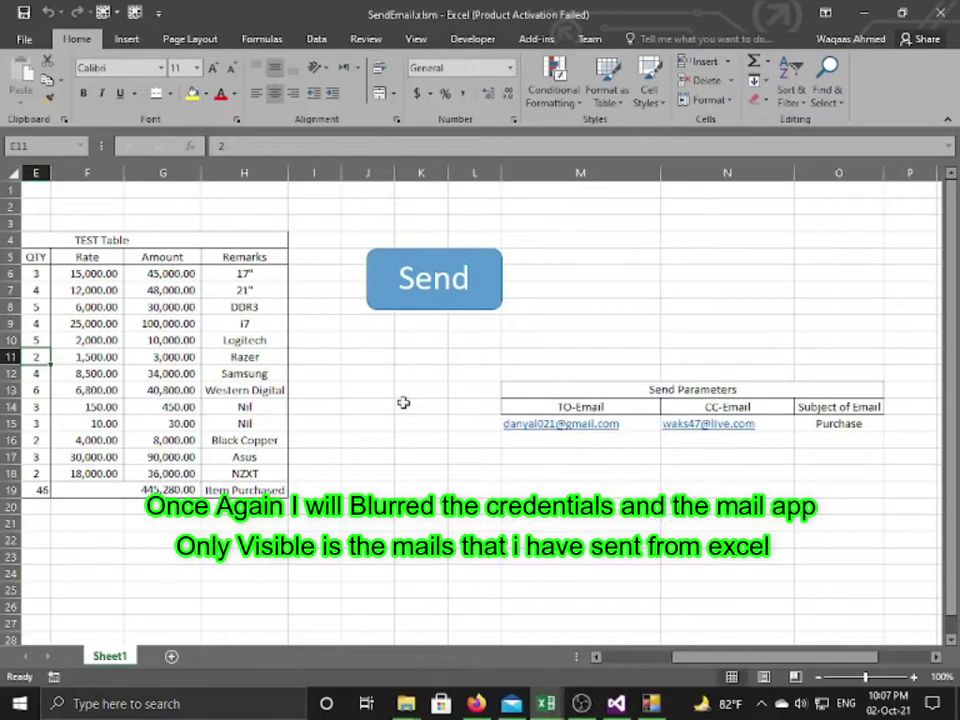
Step: Switch to Mail, open the newly received "Purchase" message to check its table and recipients, and dismiss the mail notification
click(511, 703)
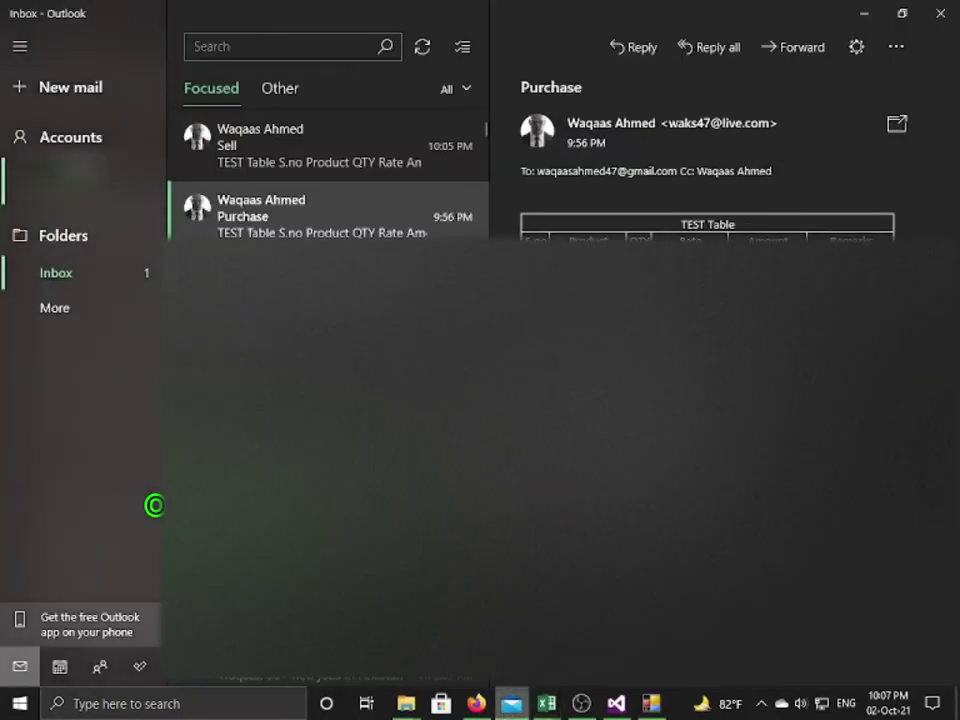
click(308, 290)
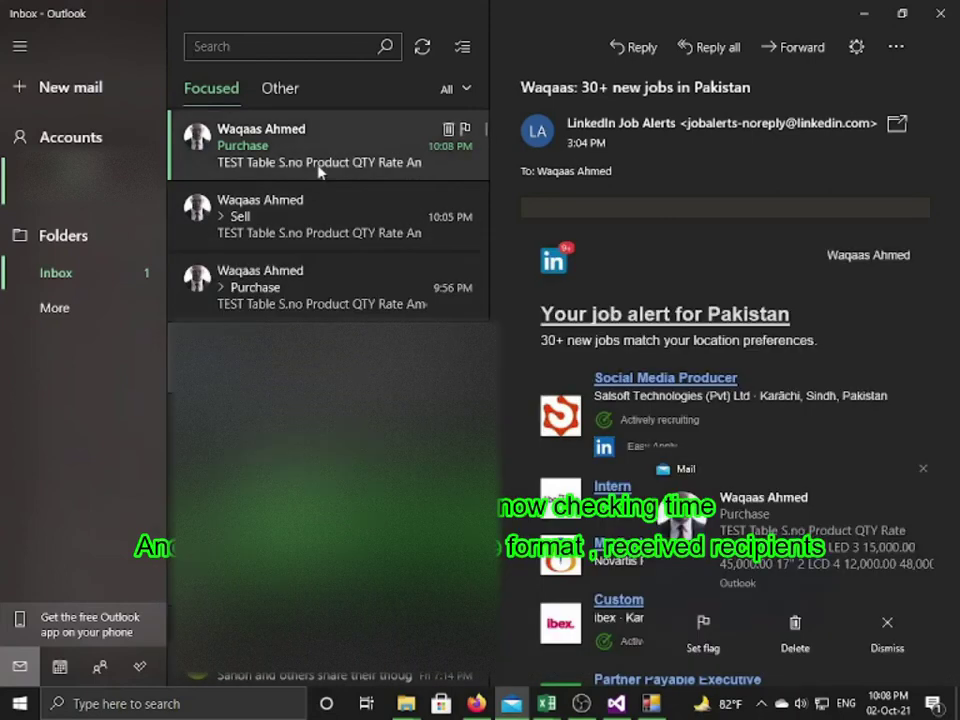
click(318, 172)
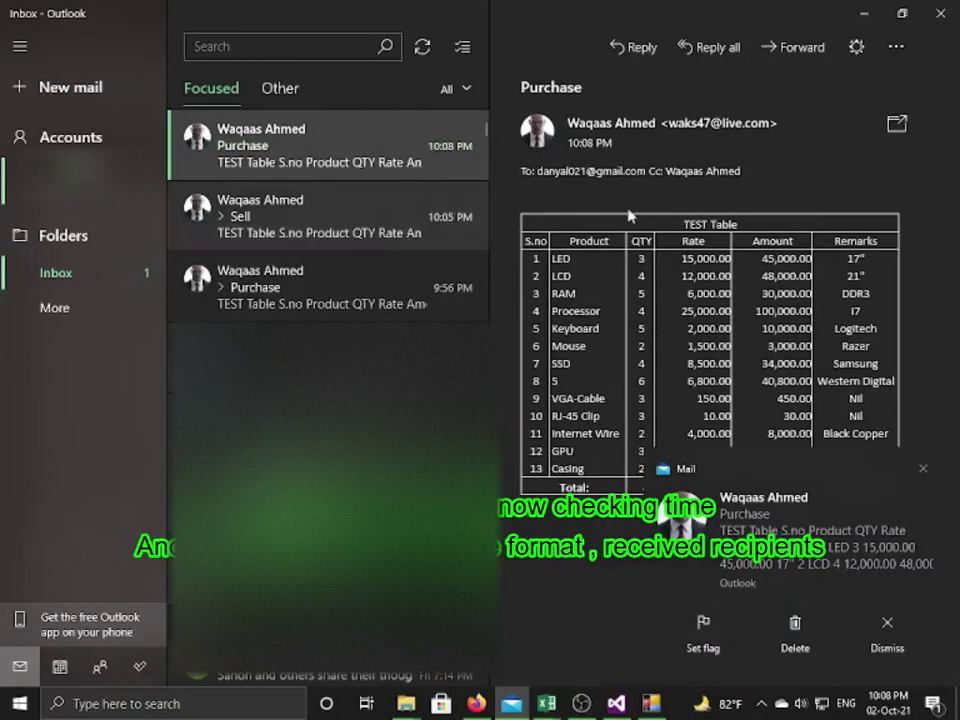
click(887, 628)
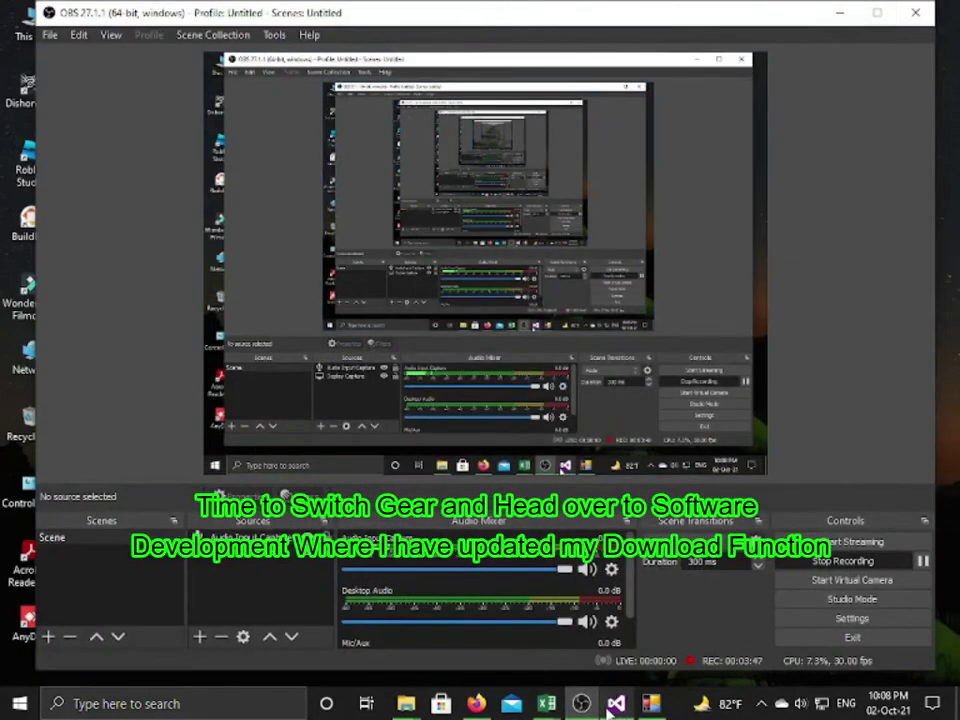
Step: Switch to the custom-built web browser and search Google for filehippo
click(651, 703)
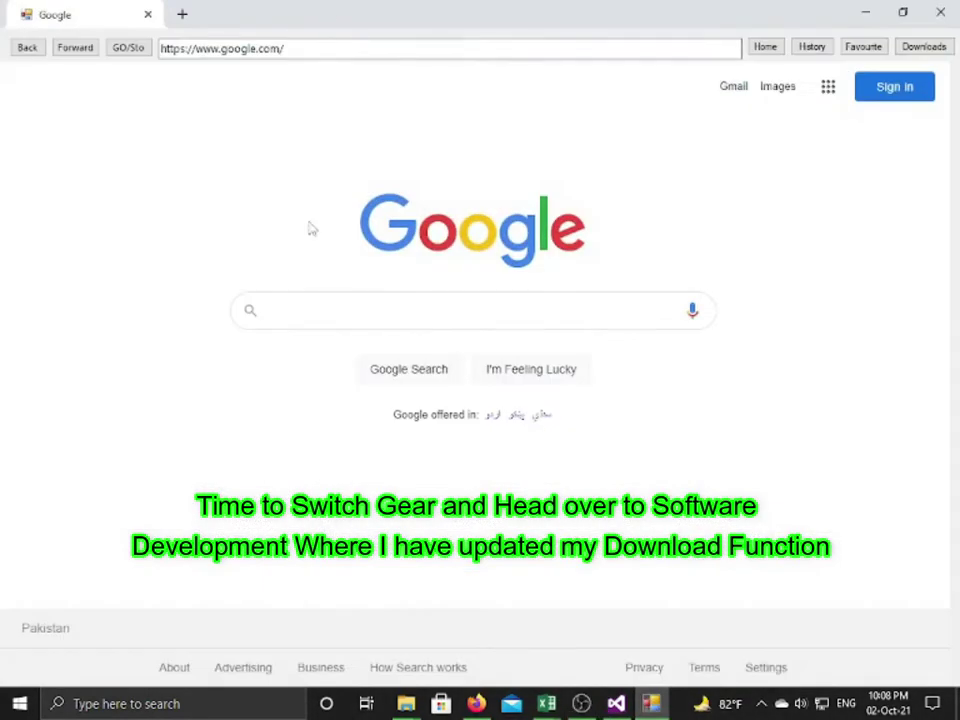
click(315, 311)
text(file)
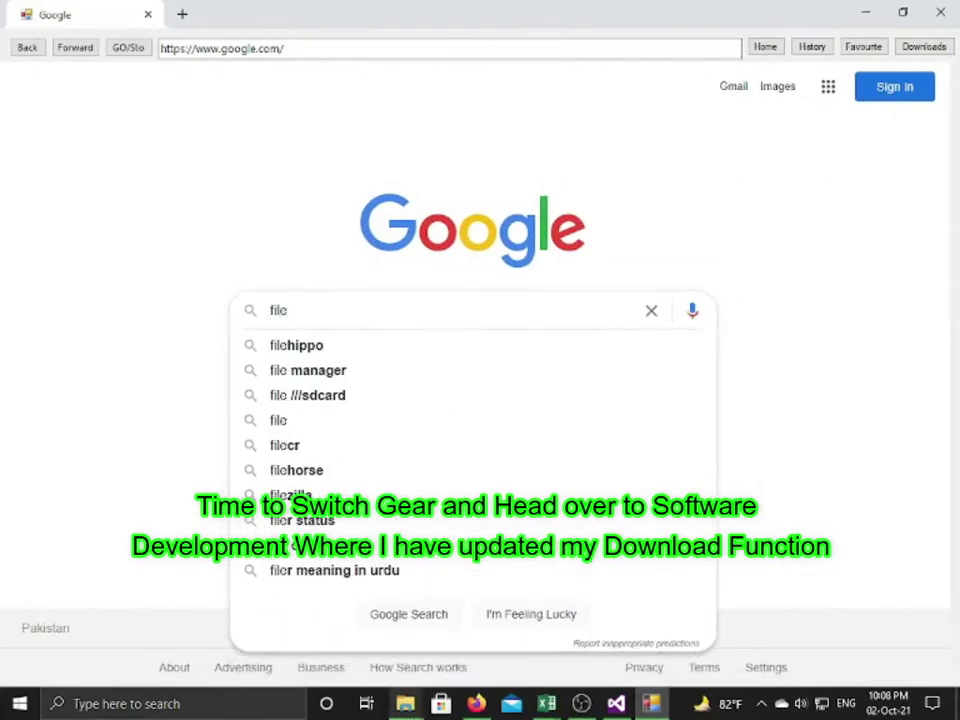
click(296, 345)
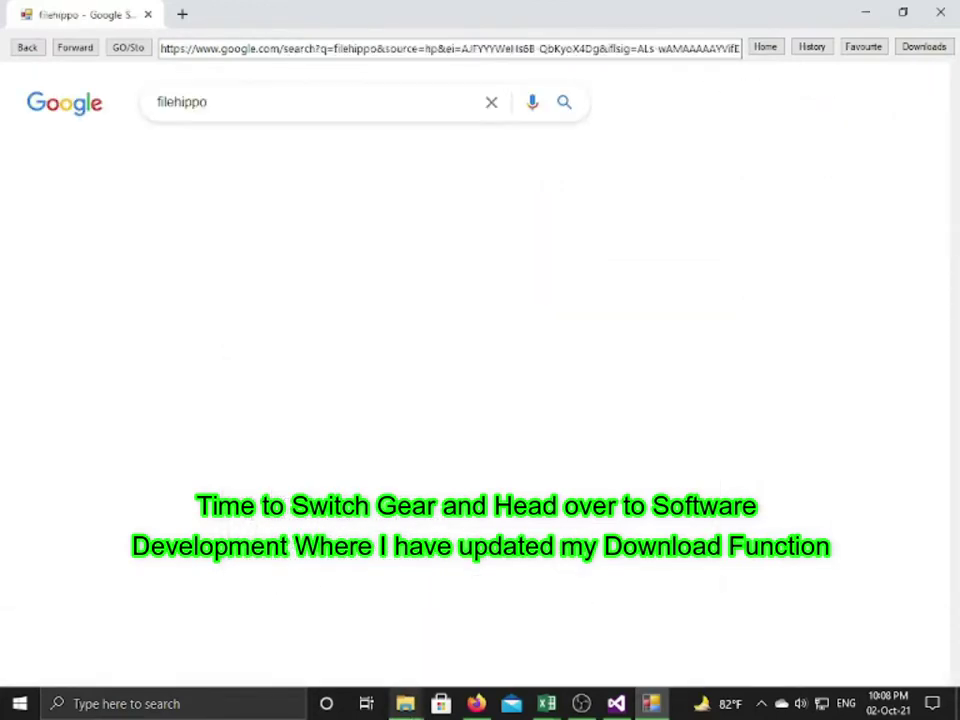
Step: Open FileHippo.com and go to the Rufus page from the popular programs, closing the interstitial ad
click(117, 249)
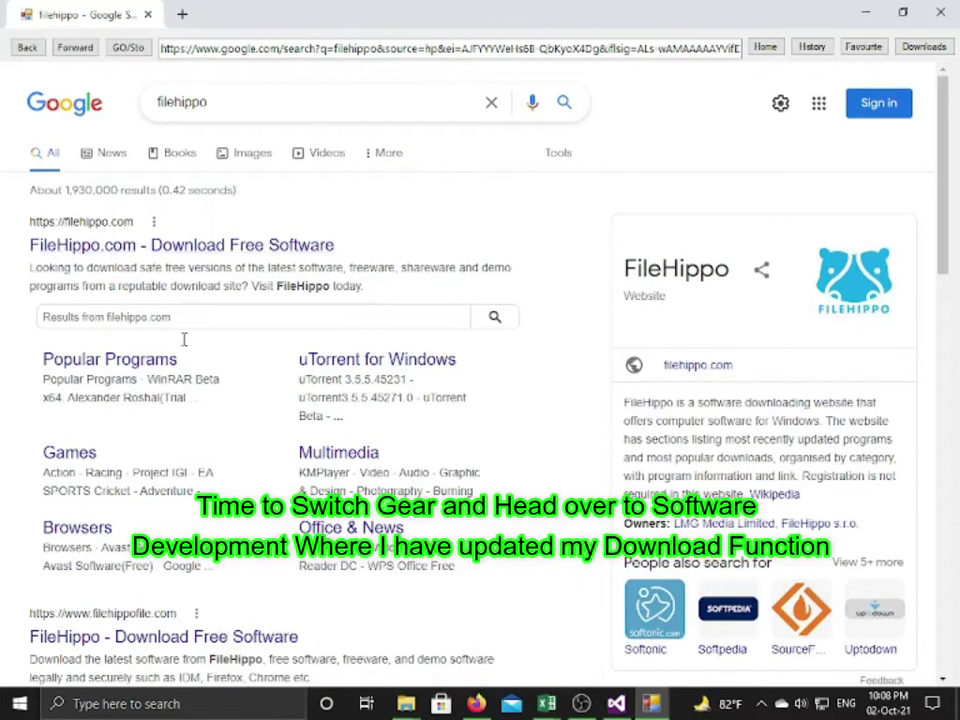
drag(945, 86, 943, 173)
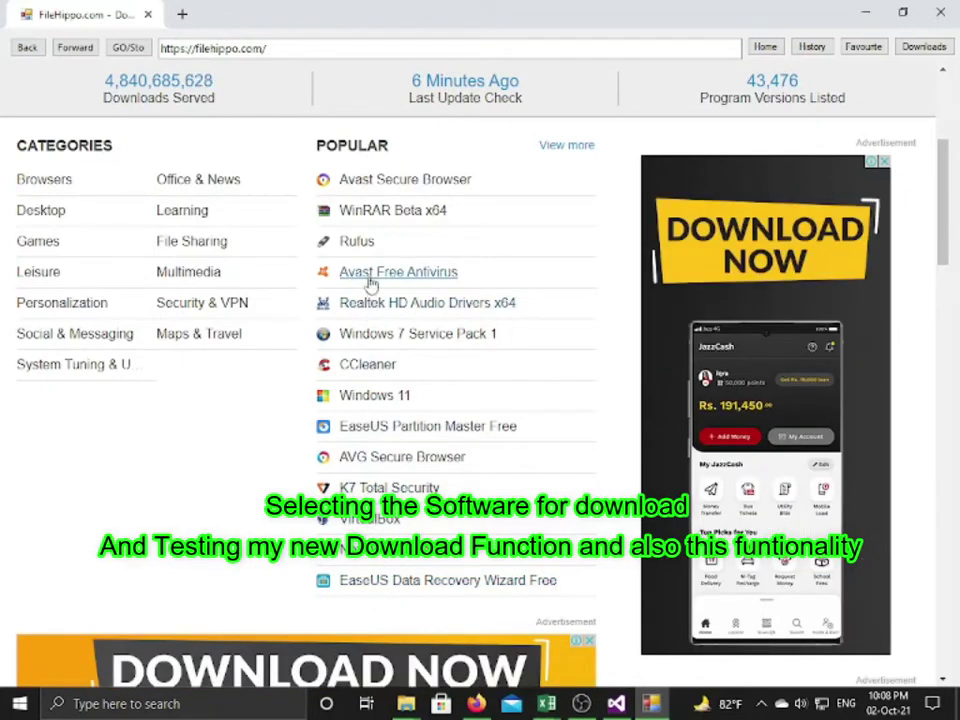
click(362, 243)
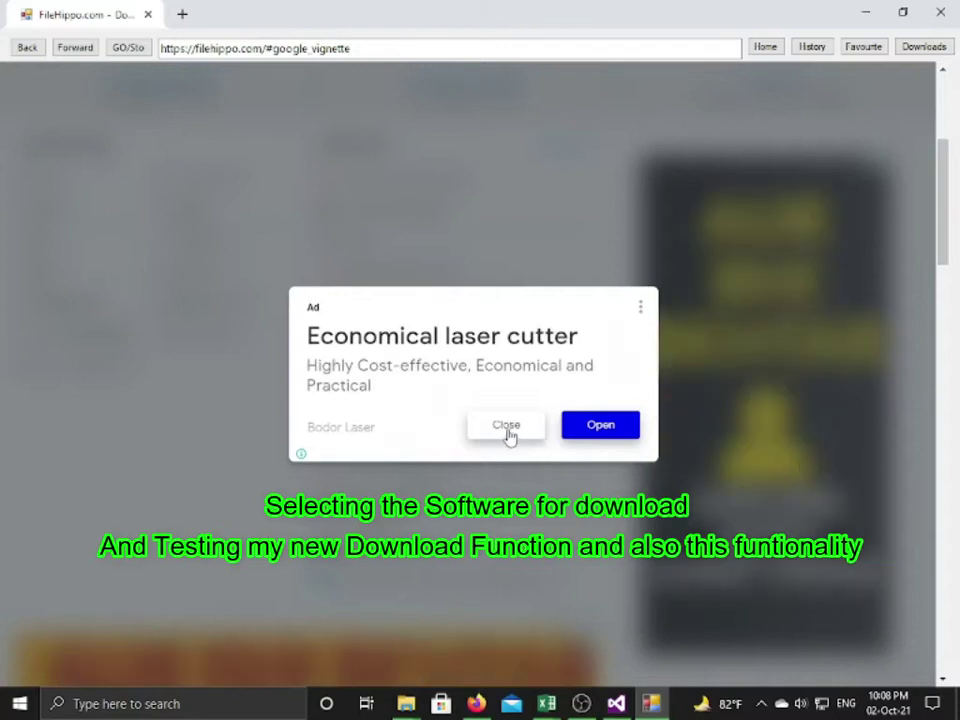
click(507, 427)
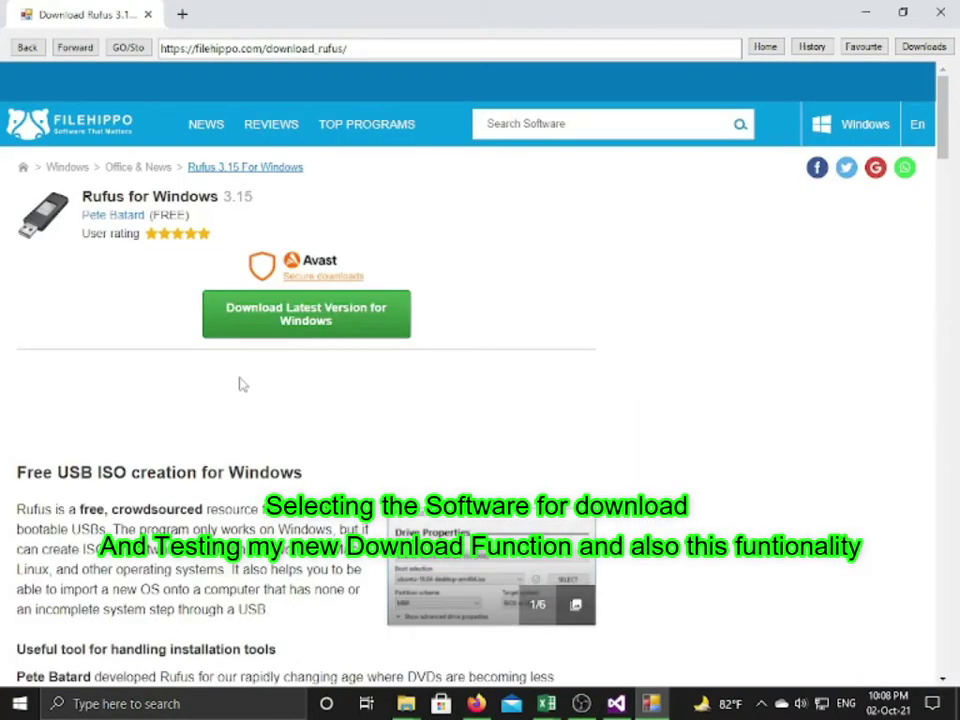
Step: Download the latest Rufus for Windows, declining the Avast offer, save it as Rufus.exe in Documents, and dismiss the completion message
click(272, 308)
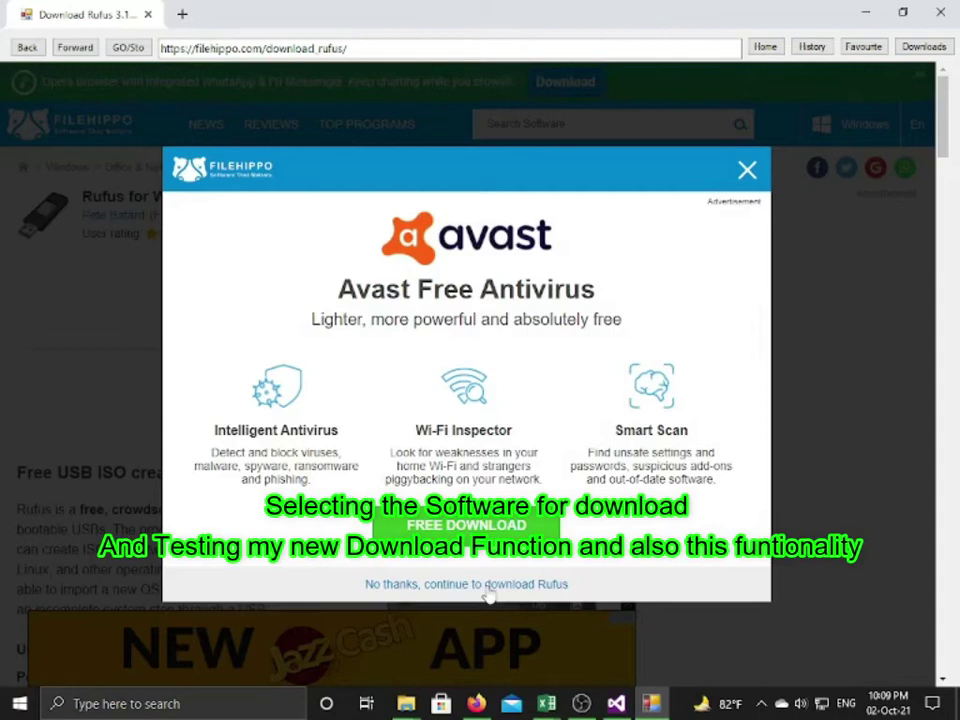
click(488, 588)
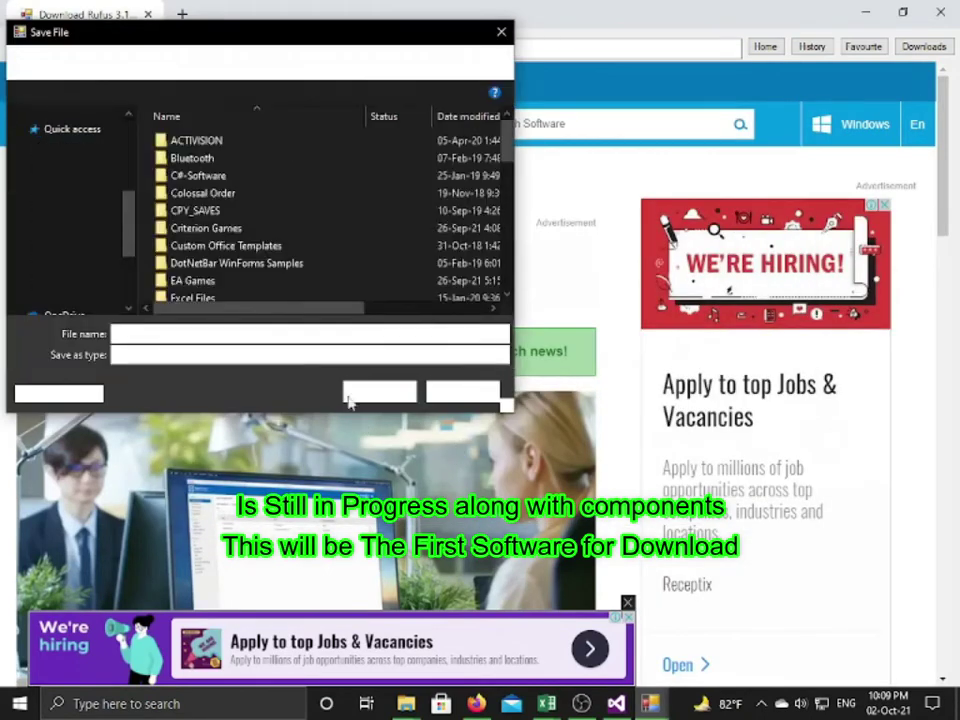
key(Right)
key(Left)
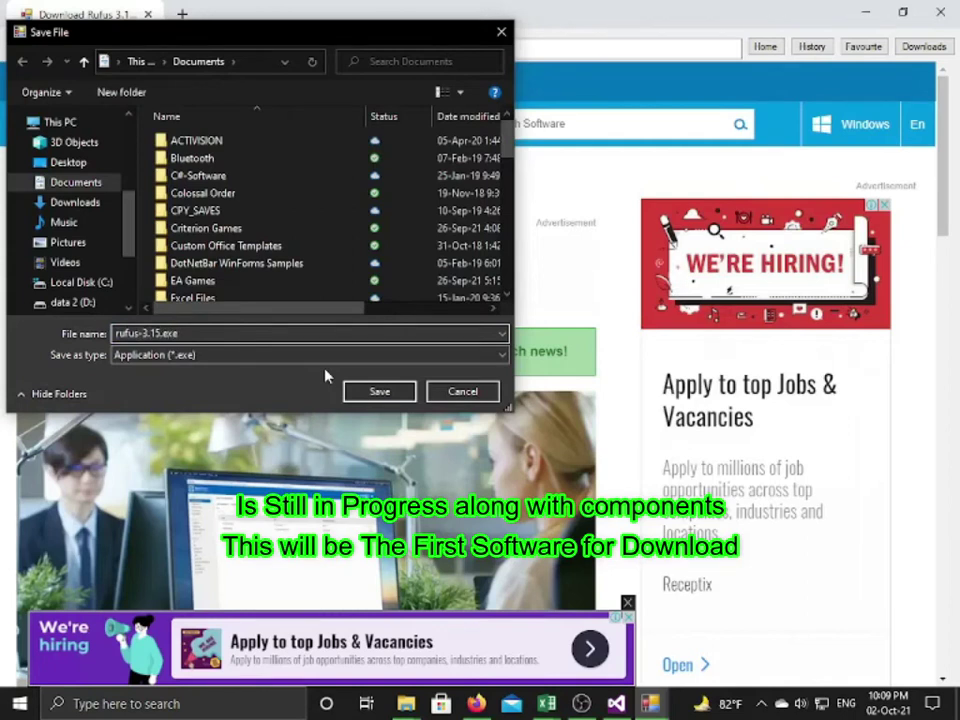
key(BackSpace)
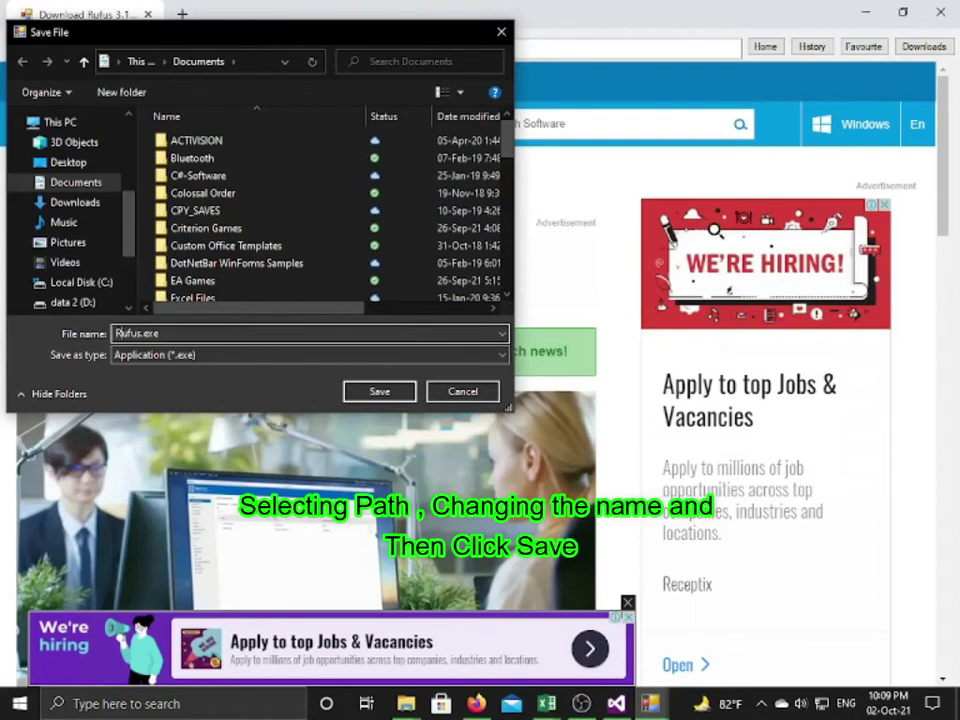
click(380, 392)
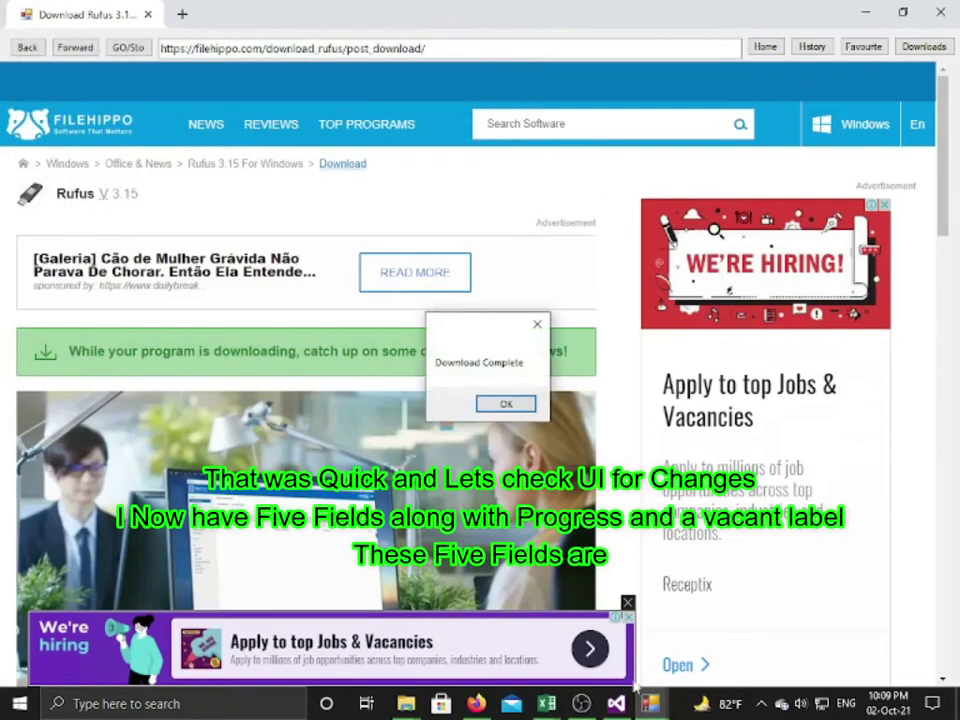
click(507, 404)
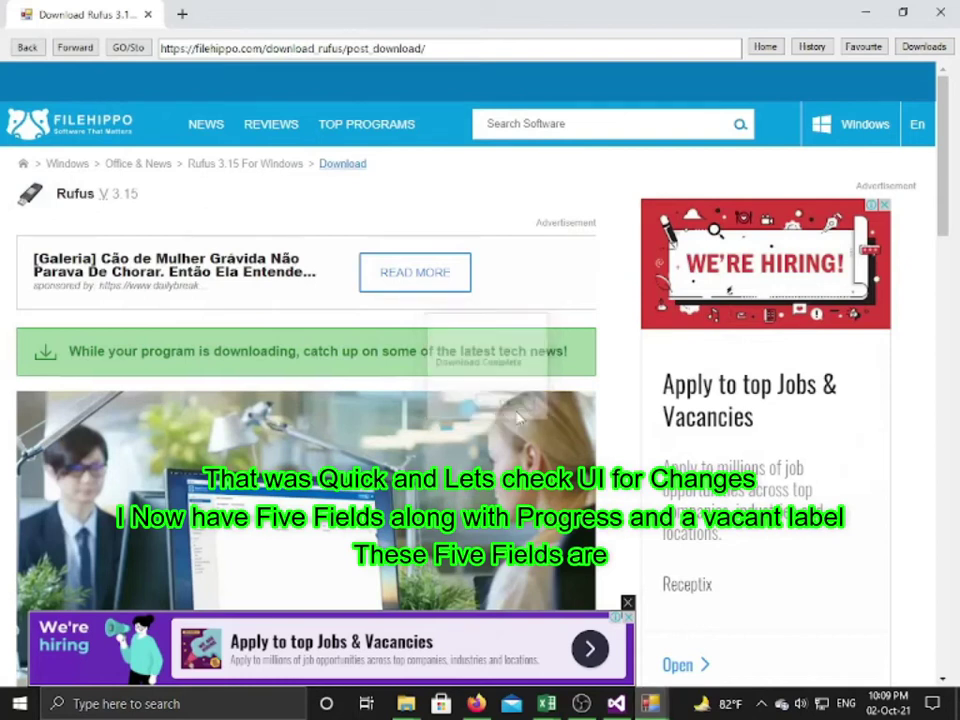
Step: Bring up the Download List window, review the fields for the Rufus download, and minimize the window
mouse_move(650, 703)
click(712, 657)
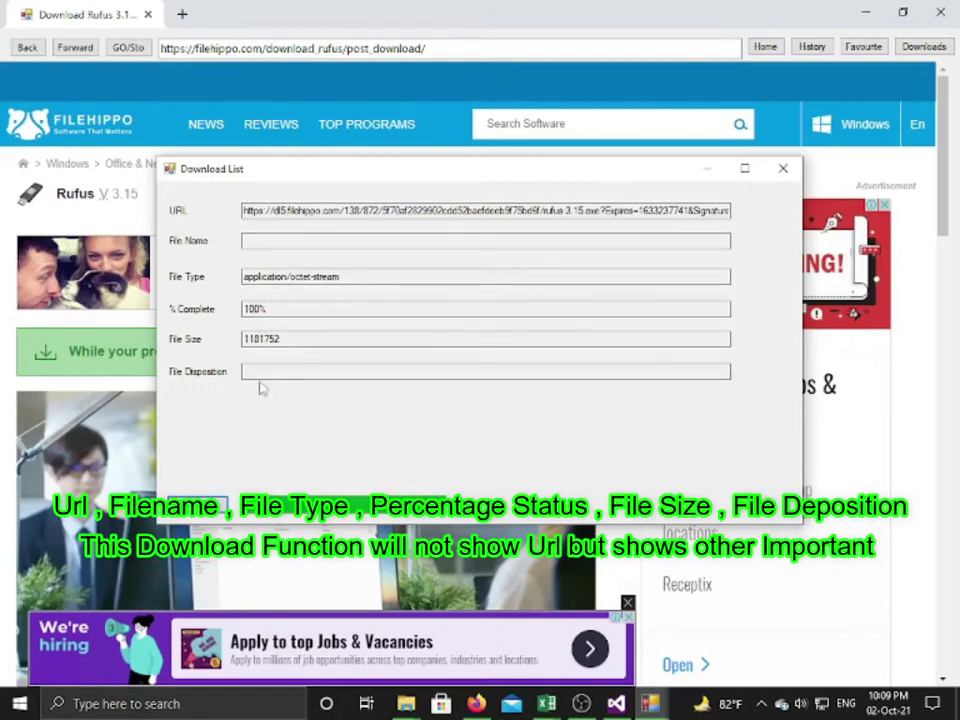
click(716, 169)
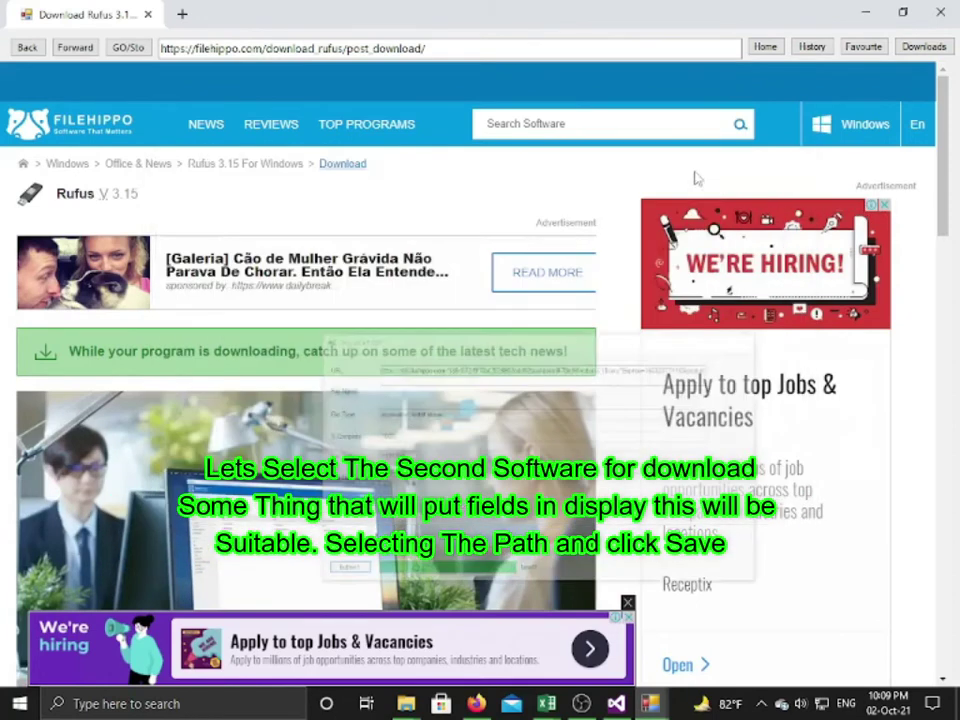
Step: Return to the FileHippo home page, open CCleaner from the popular programs, and start its download
click(30, 47)
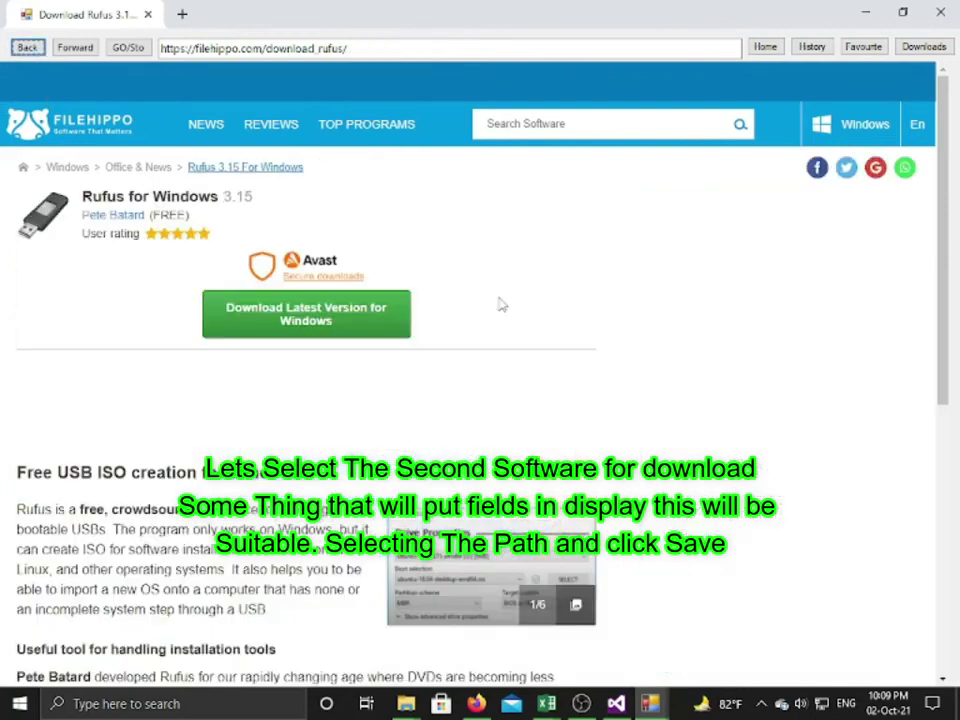
click(18, 46)
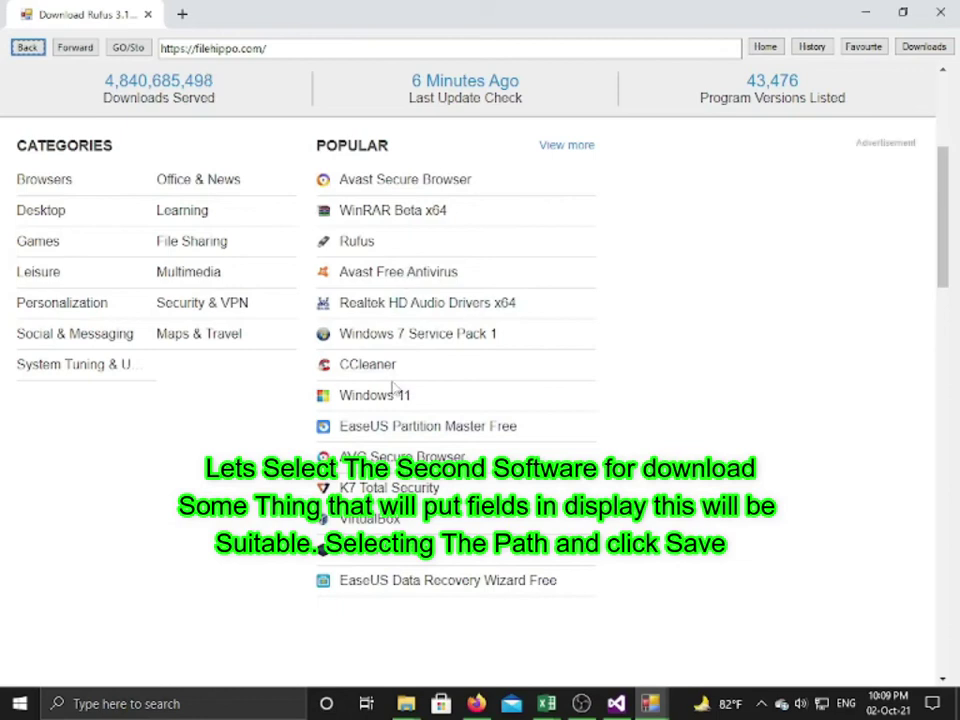
click(362, 365)
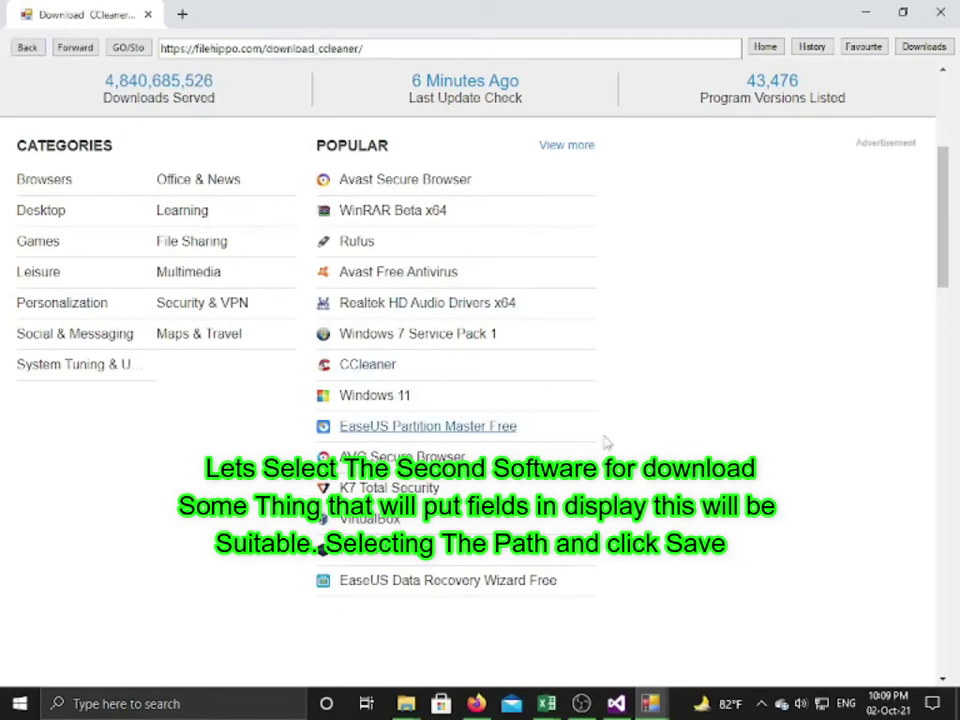
click(306, 314)
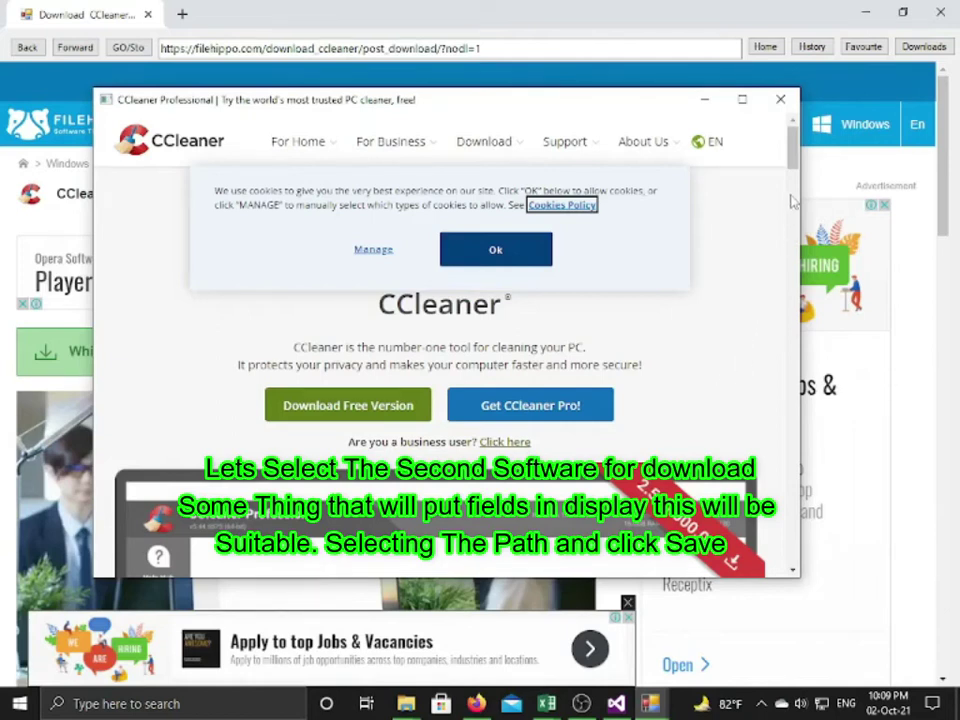
Step: Accept the cookies on the CCleaner site and choose the free download under the CCleaner Free version
scroll(785, 198, down, 5)
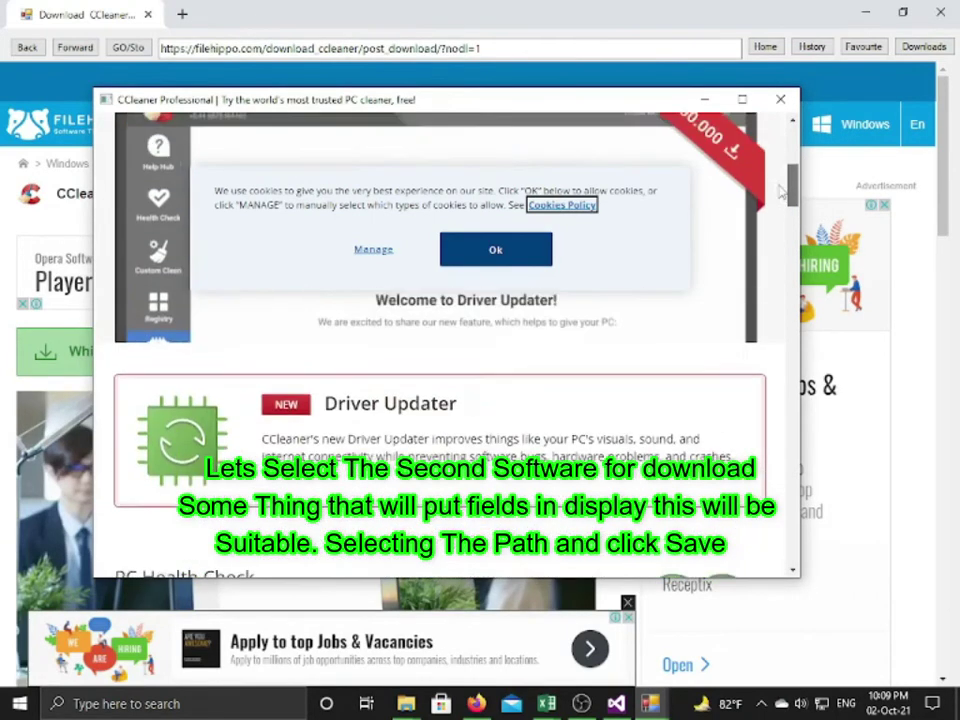
click(476, 251)
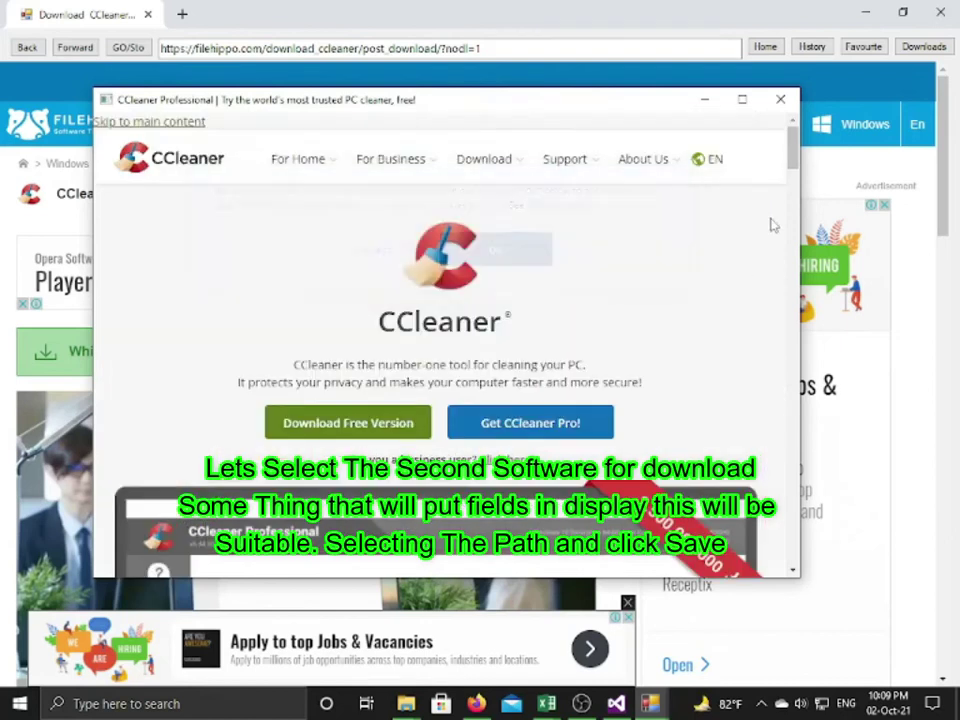
scroll(771, 225, down, 3)
scroll(560, 320, up, 3)
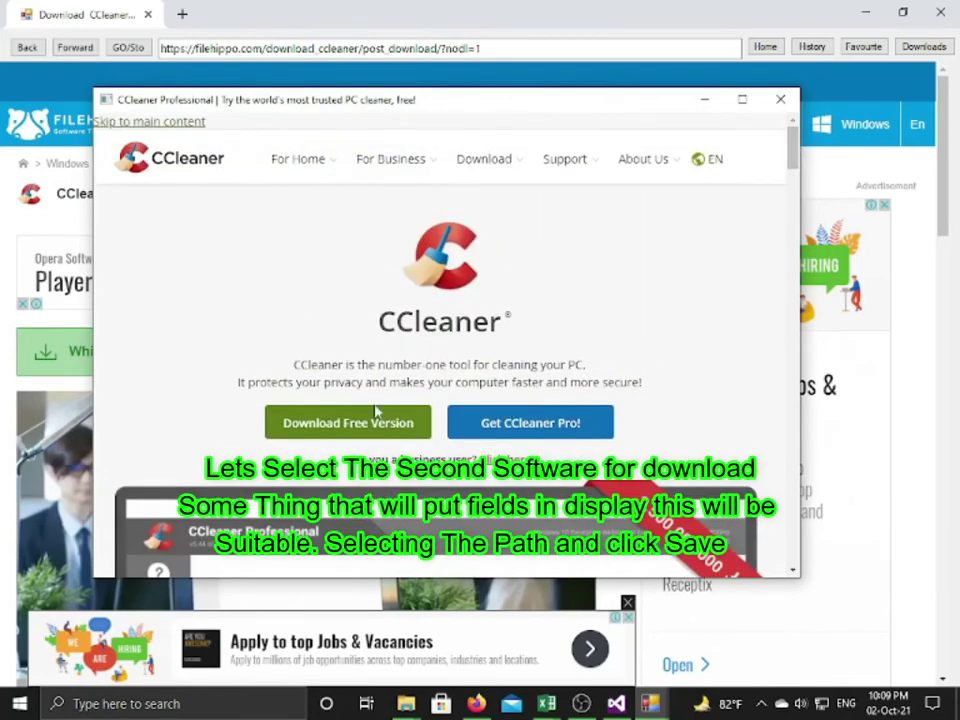
scroll(376, 411, down, 10)
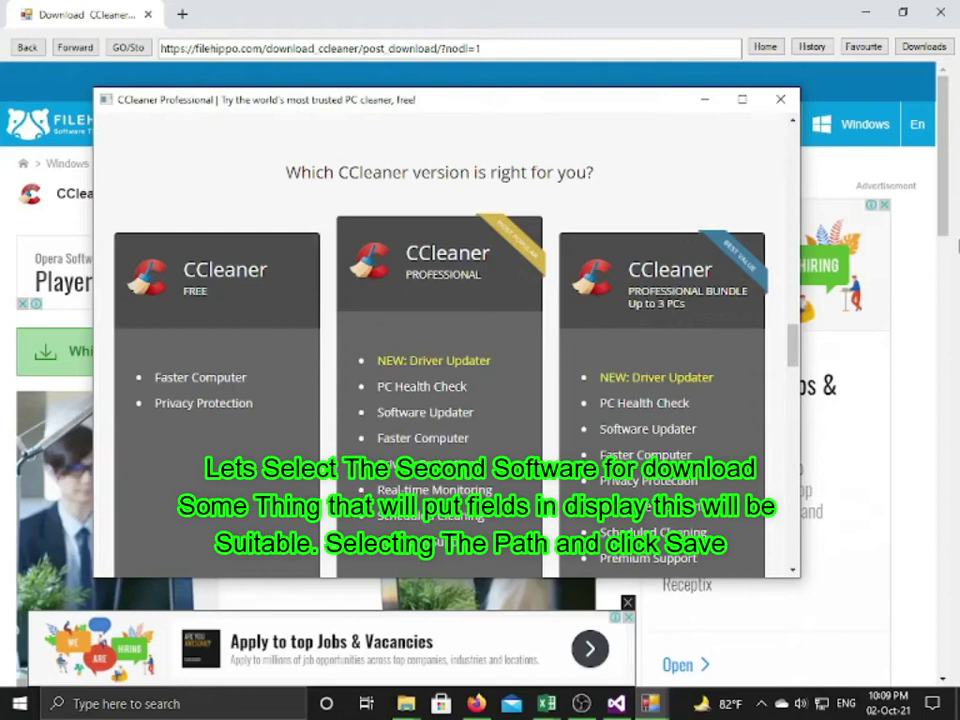
drag(793, 340, 793, 369)
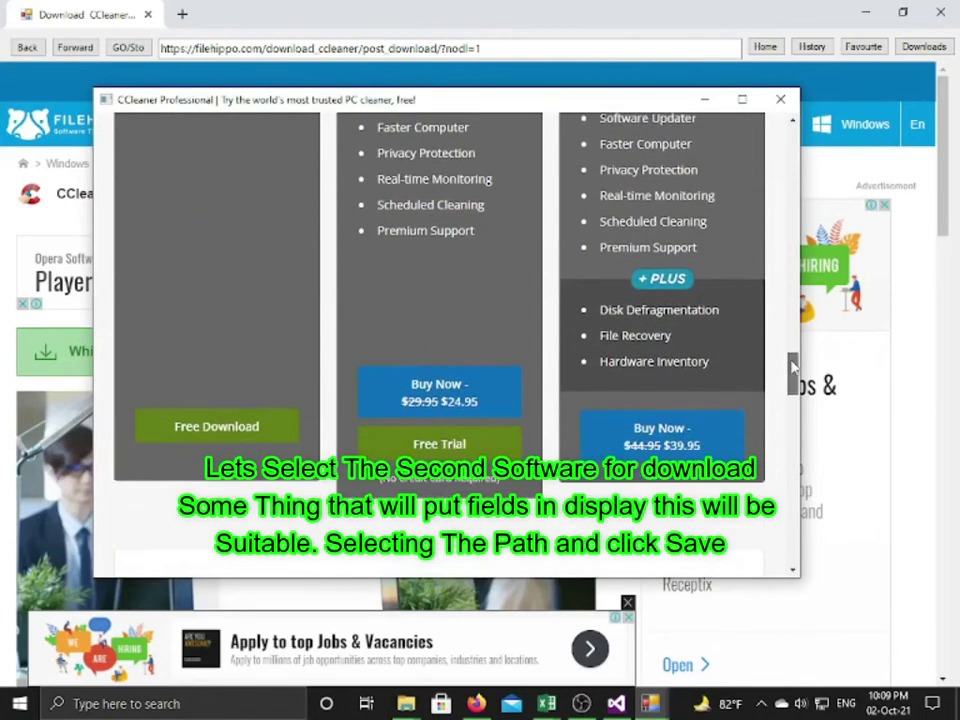
click(236, 390)
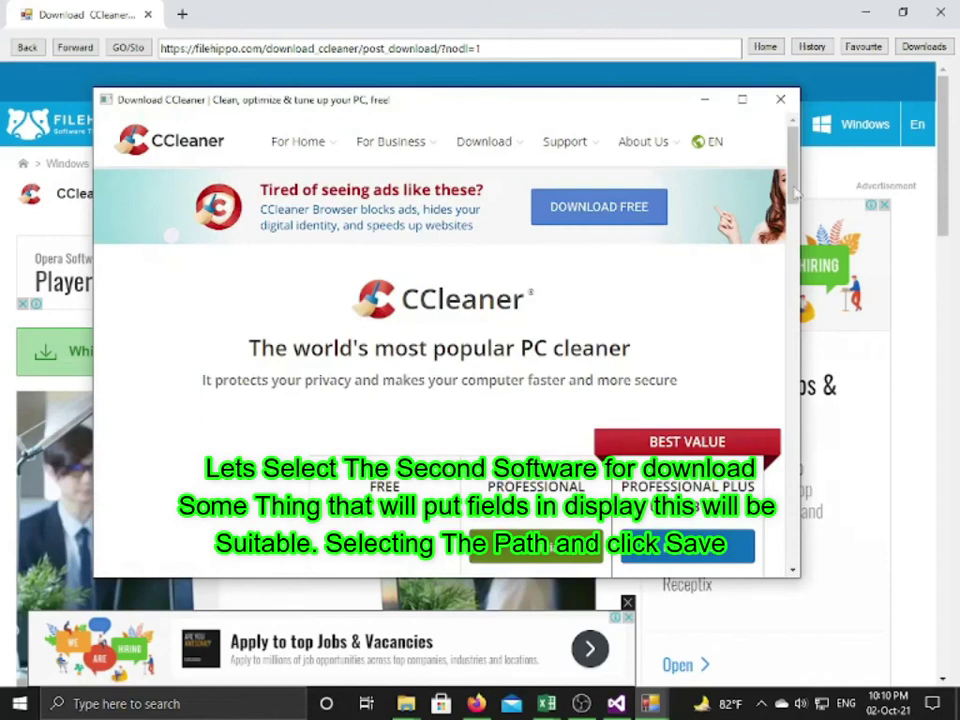
Step: Start the Free Download beneath the CCleaner feature comparison table and save the installer in Documents
drag(795, 192, 791, 360)
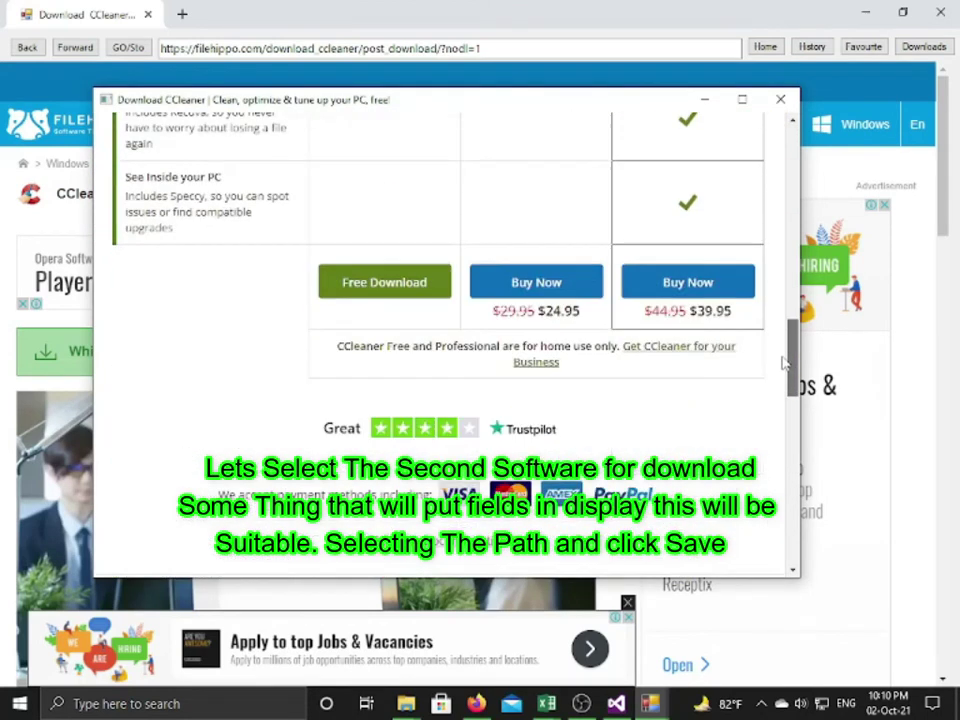
click(388, 284)
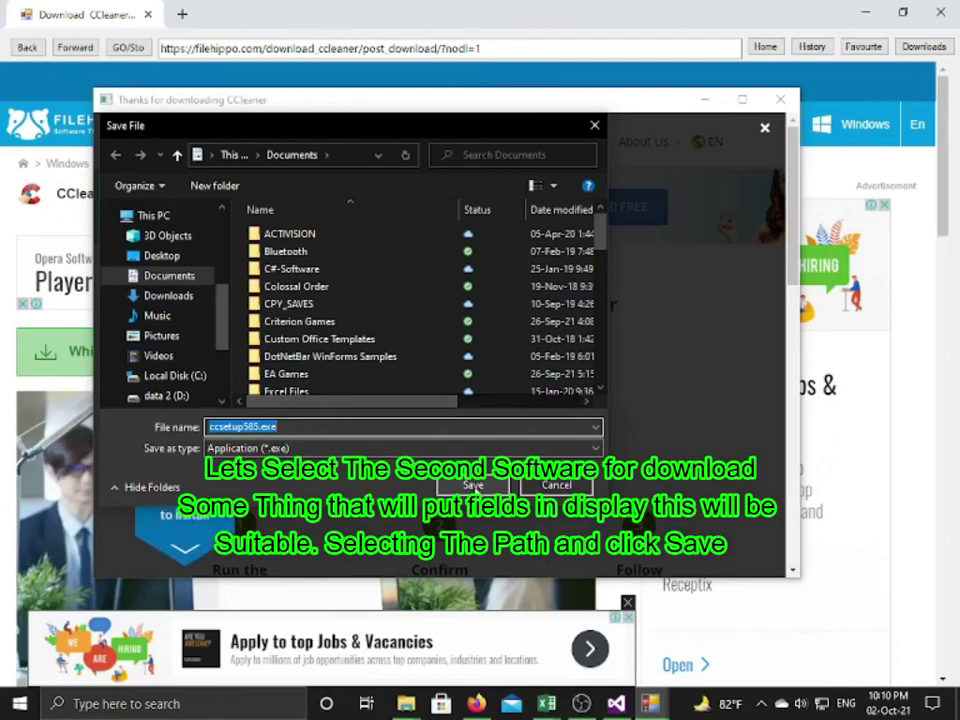
click(243, 427)
key(BackSpace)
key(BackSpace)
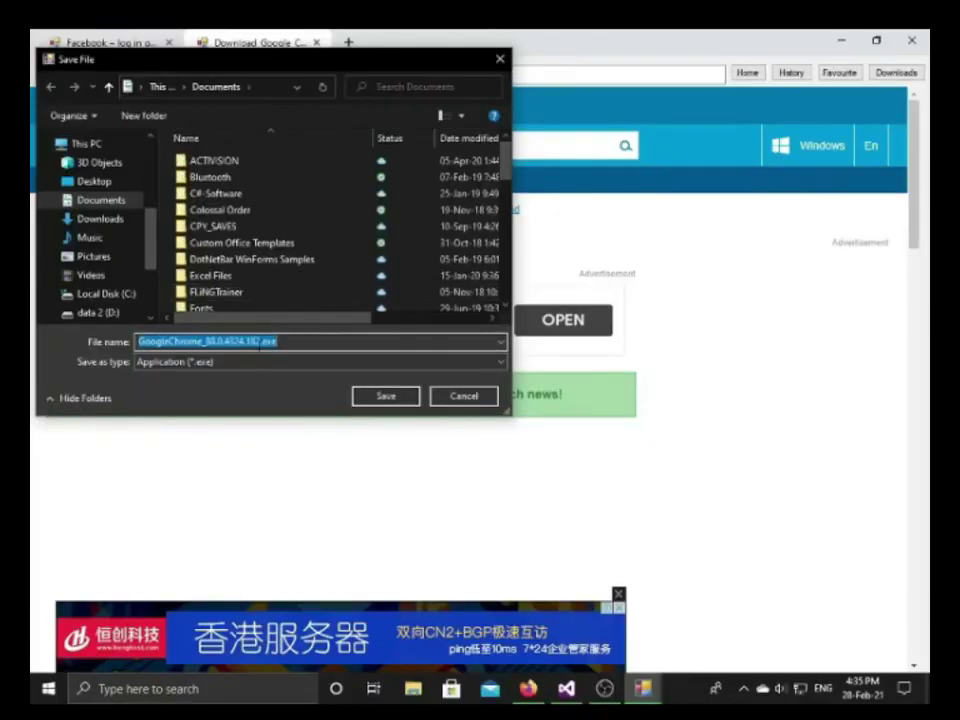
Step: Save the Google Chrome installer in Documents and bring up the browser's download window
click(386, 398)
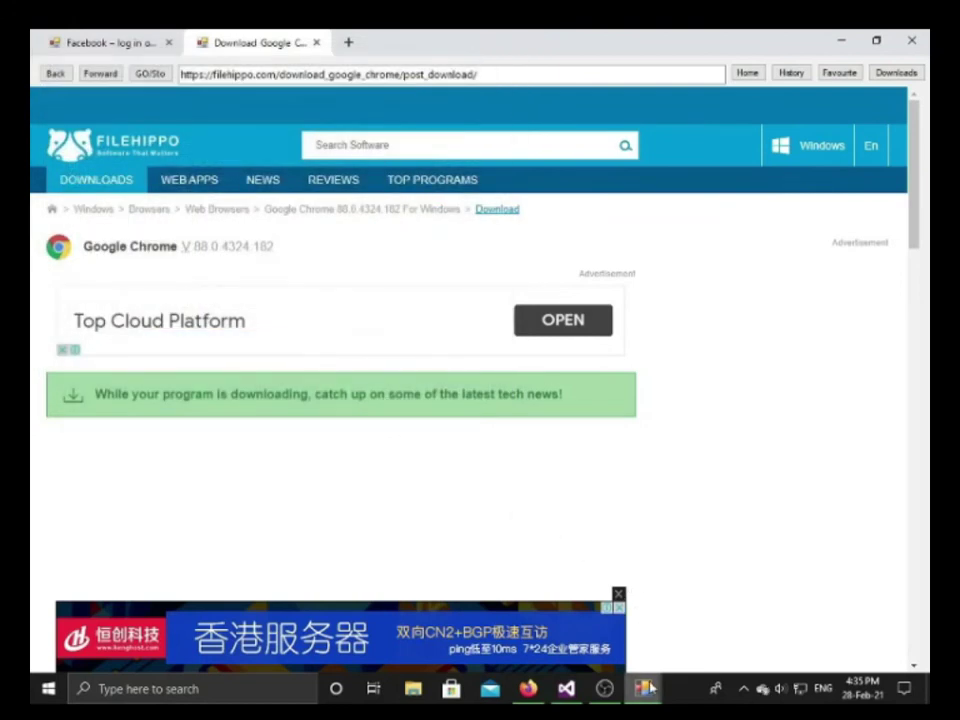
mouse_move(643, 686)
click(737, 548)
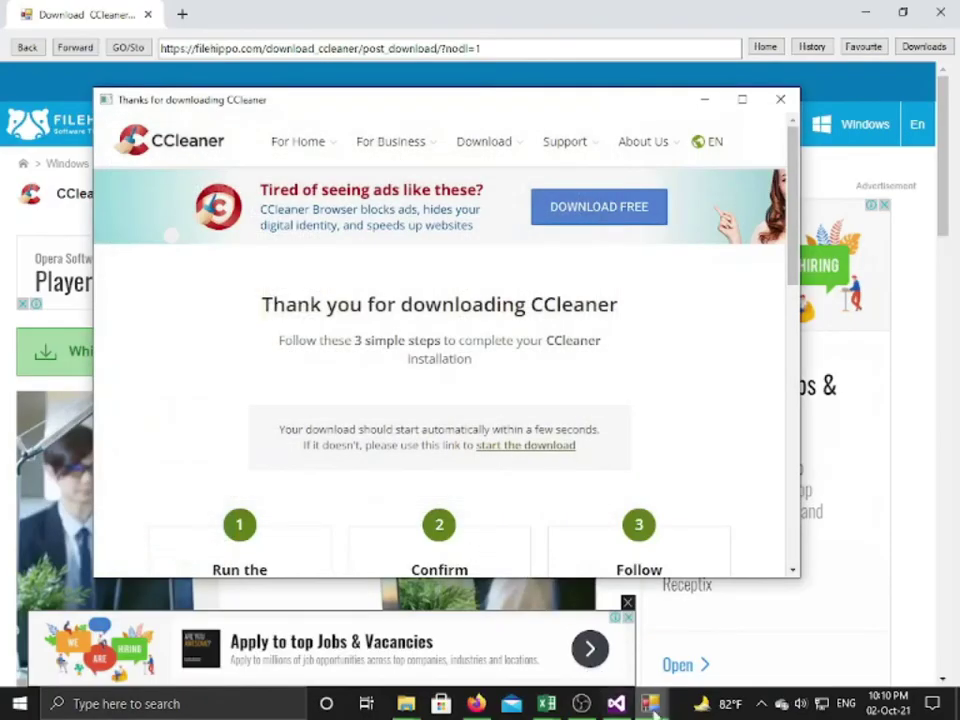
Step: Bring up the Download List window, examine the CCleaner download's percentage, file type, disposition and URL fields, and minimize the window
mouse_move(652, 703)
click(686, 609)
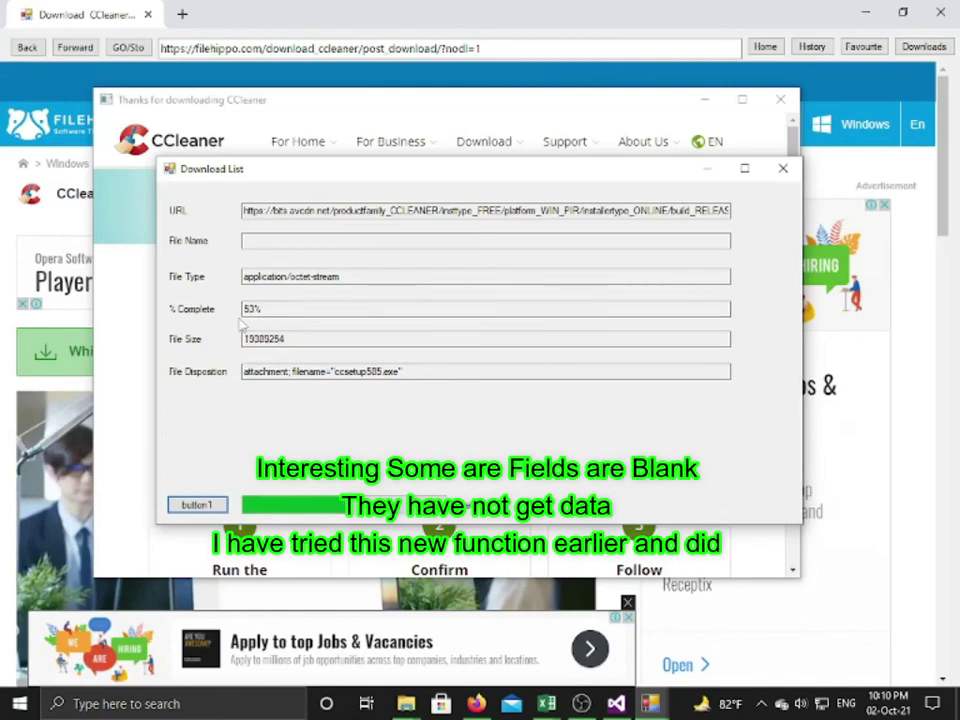
drag(246, 310, 291, 312)
drag(247, 278, 381, 280)
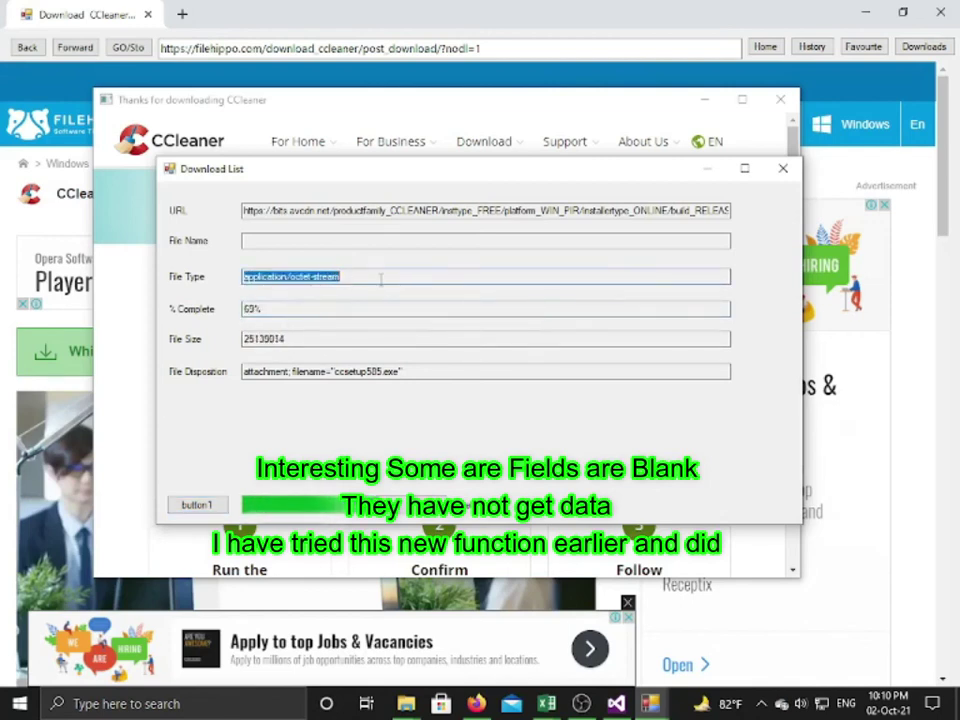
drag(254, 371, 404, 372)
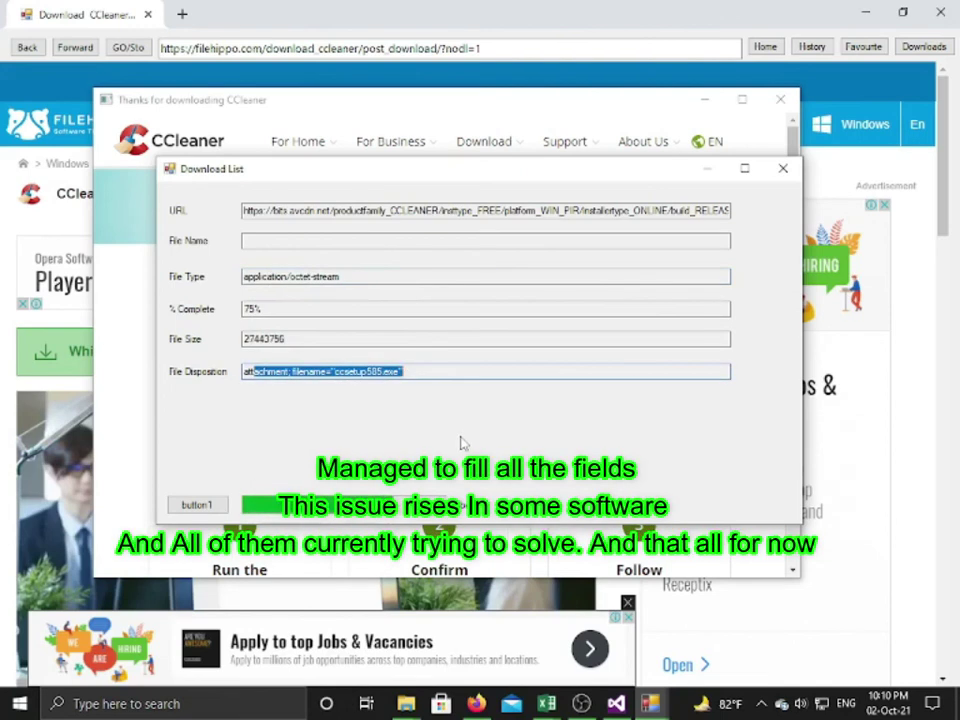
click(391, 211)
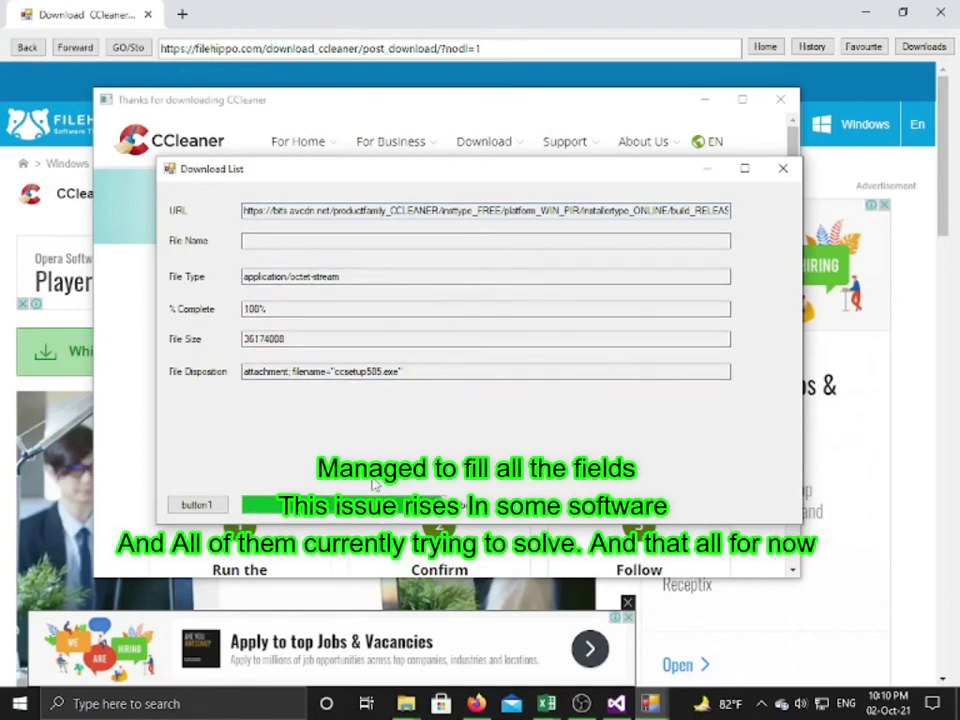
click(529, 401)
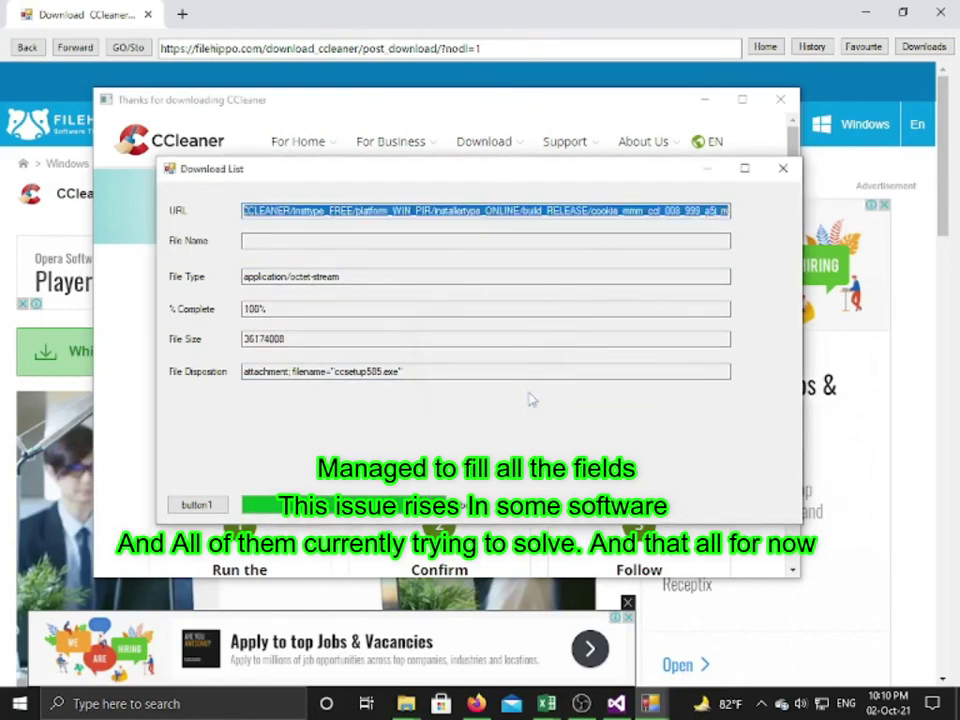
click(706, 168)
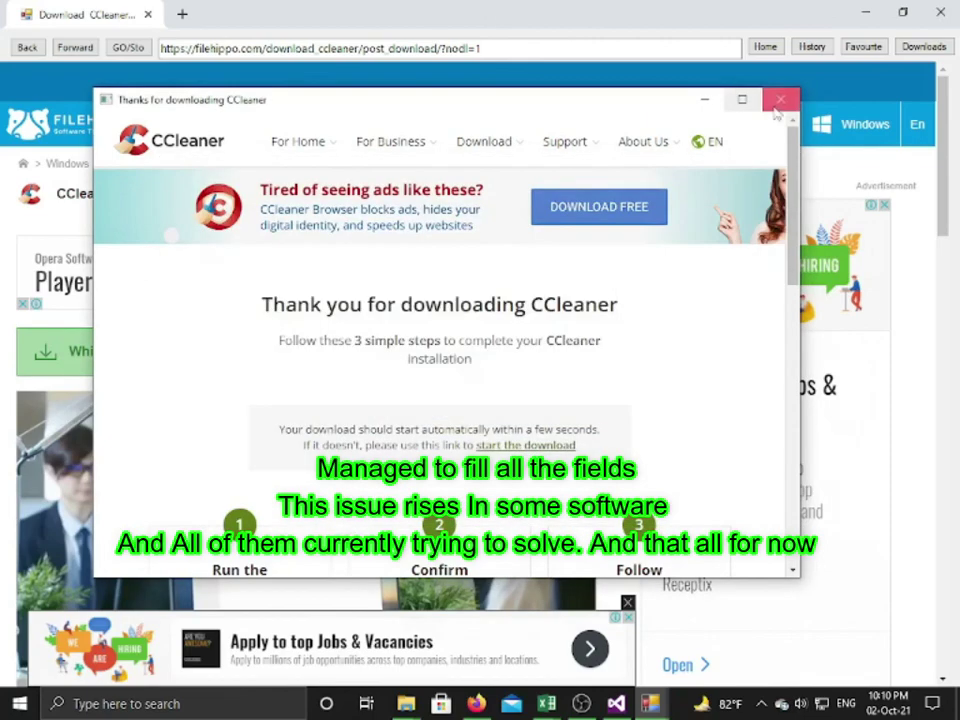